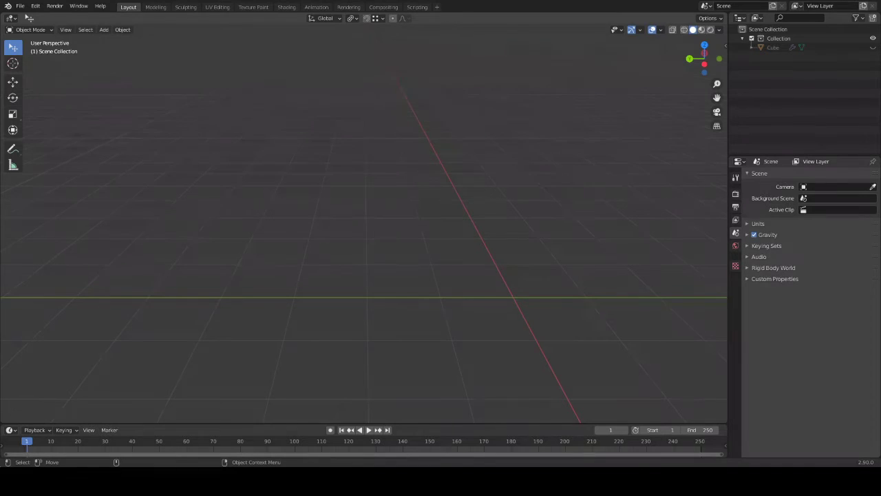
# Orbit across the empty grid and open the Shift+A Add menu to its Mesh primitives
pyautogui.moveTo(415, 254); pyautogui.dragTo(250, 228, button='middle')
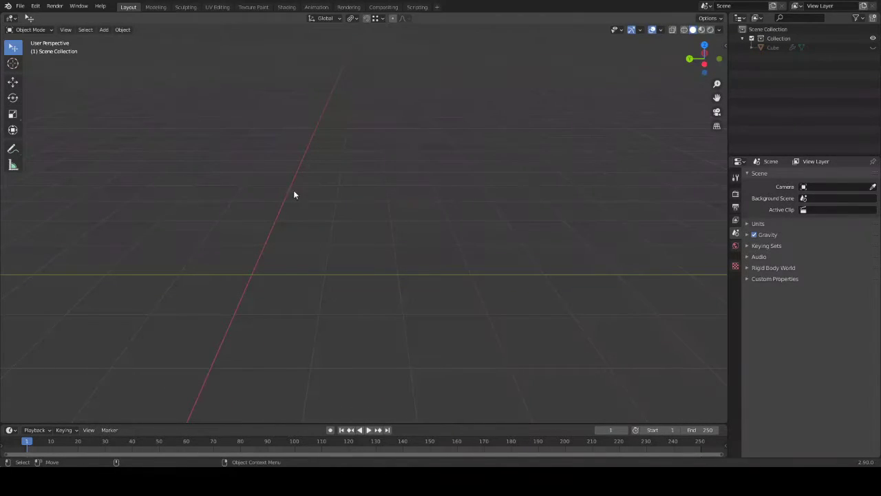
pyautogui.click(55, 7)
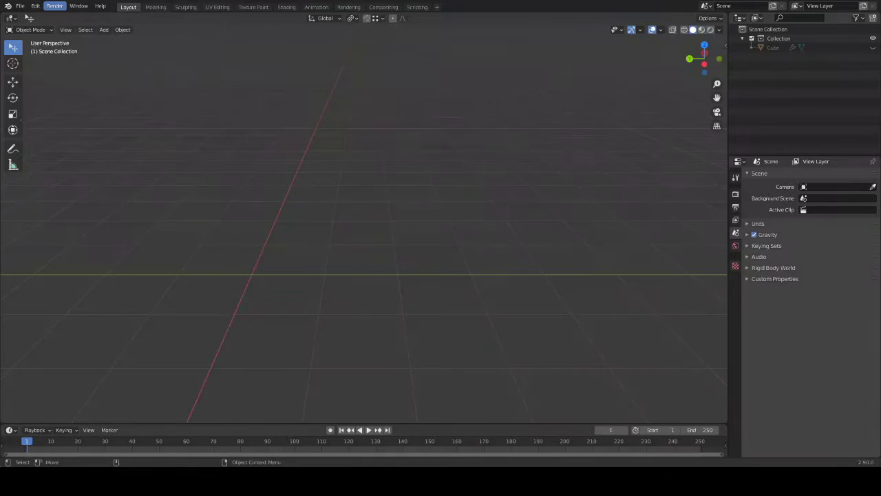
pyautogui.press('Escape')
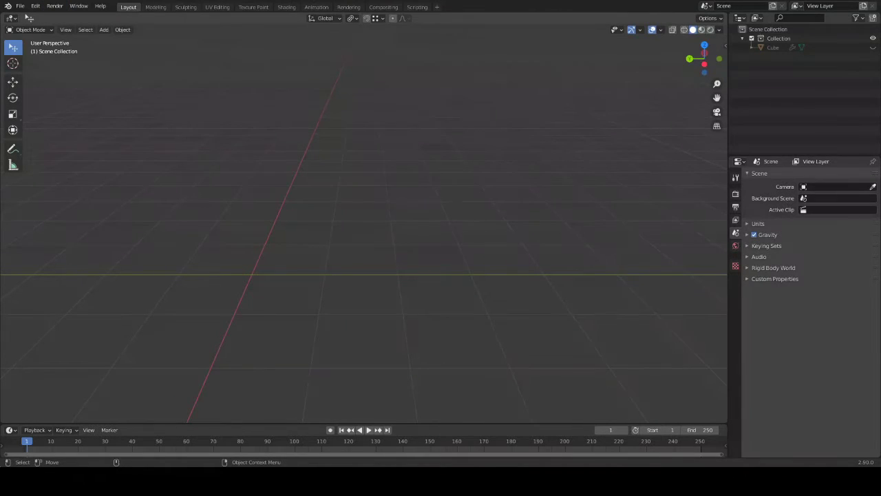
pyautogui.hotkey('shift', 'a')
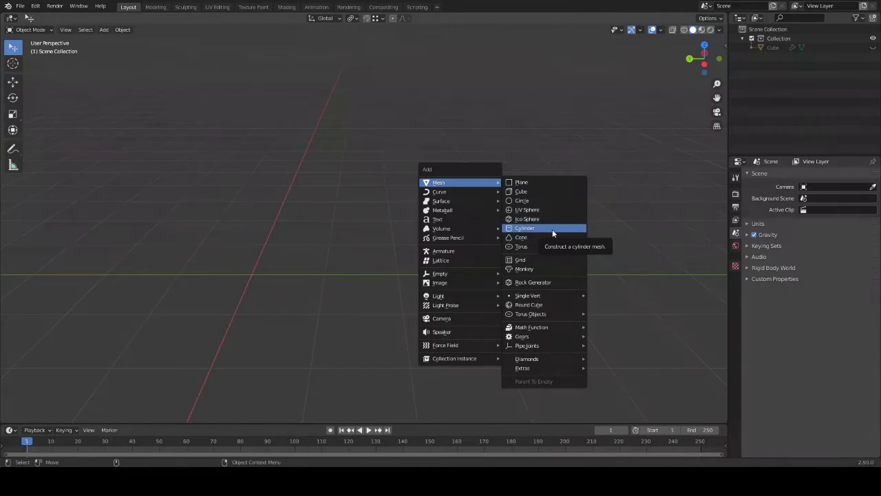
# Add a plane and scale it down on one axis into a long, narrow strip
pyautogui.click(548, 182)
pyautogui.moveTo(544, 201)
pyautogui.mouseDown(button='middle')
pyautogui.moveTo(433, 269)
pyautogui.moveTo(423, 297)
pyautogui.moveTo(440, 250)
pyautogui.moveTo(434, 273)
pyautogui.moveTo(501, 233)
pyautogui.mouseUp(button='middle')
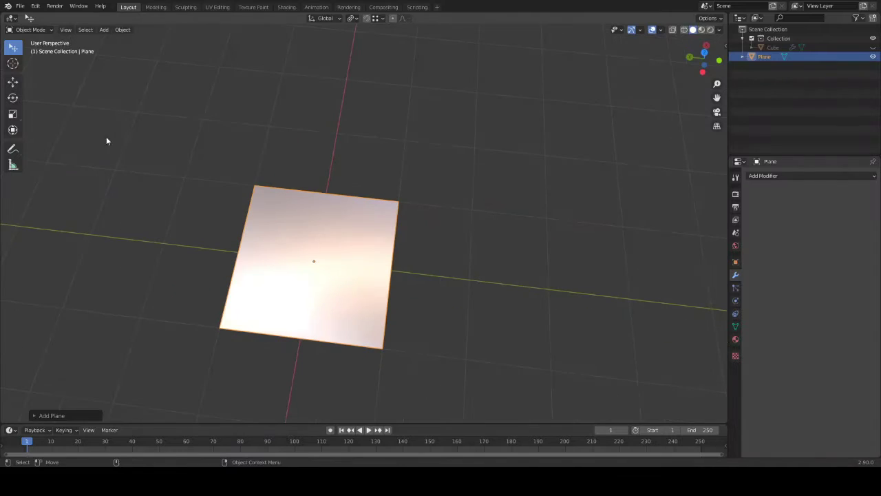
pyautogui.click(13, 115)
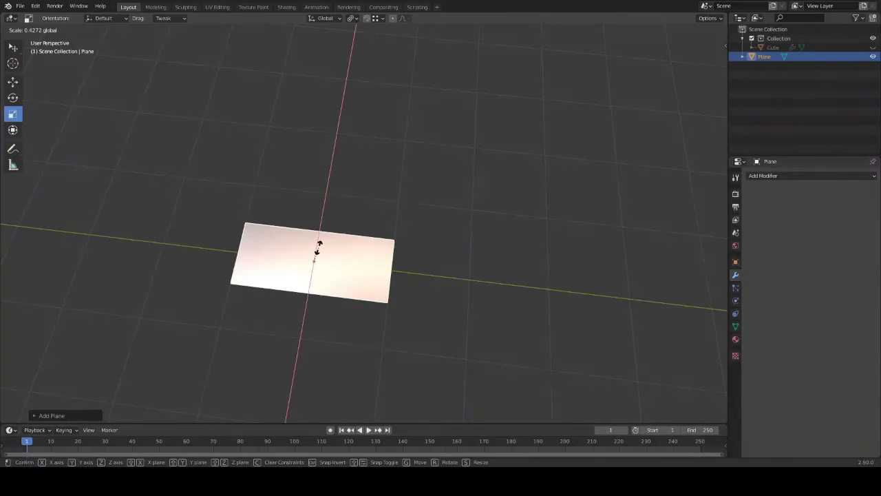
pyautogui.moveTo(319, 248); pyautogui.dragTo(317, 260)
pyautogui.moveTo(394, 253)
pyautogui.mouseDown(button='middle')
pyautogui.moveTo(431, 237)
pyautogui.moveTo(412, 203)
pyautogui.moveTo(267, 206)
pyautogui.mouseUp(button='middle')
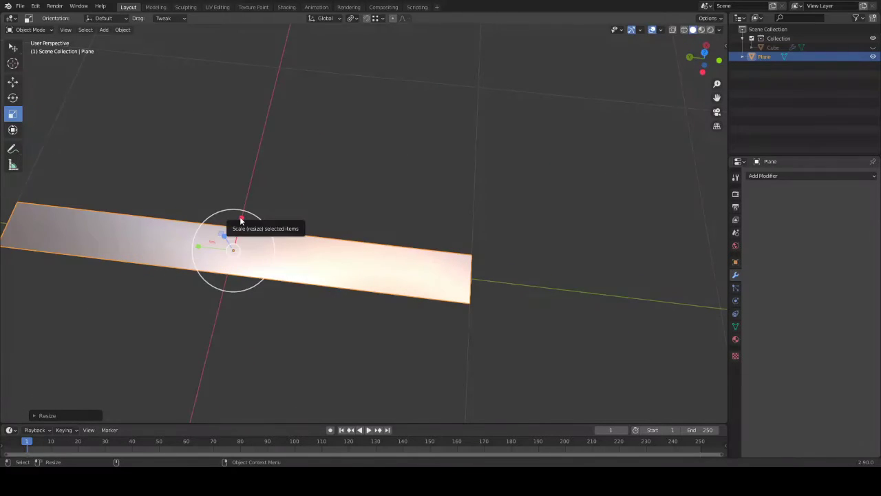
pyautogui.click(285, 166)
pyautogui.moveTo(284, 166)
pyautogui.mouseDown(button='middle')
pyautogui.moveTo(343, 147)
pyautogui.moveTo(375, 151)
pyautogui.mouseUp(button='middle')
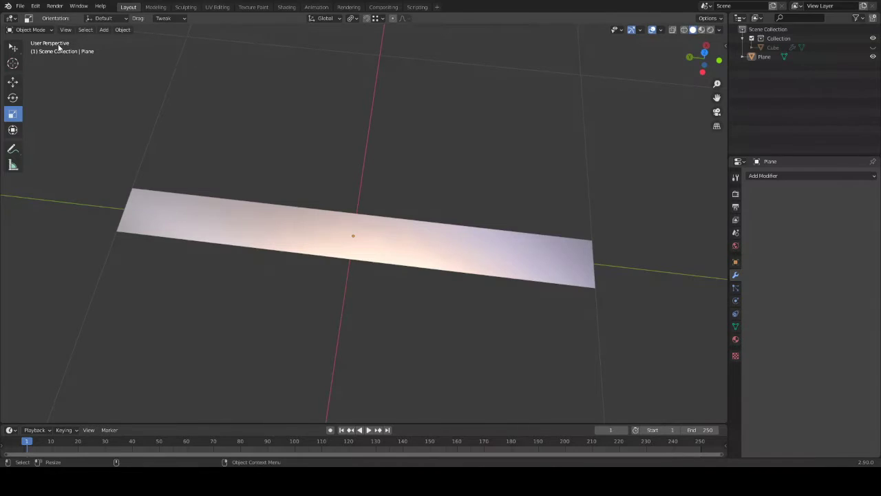
# In Edit Mode with edge select, add a centre loop cut and bevel it into two edges
pyautogui.click(12, 47)
pyautogui.press('Tab')
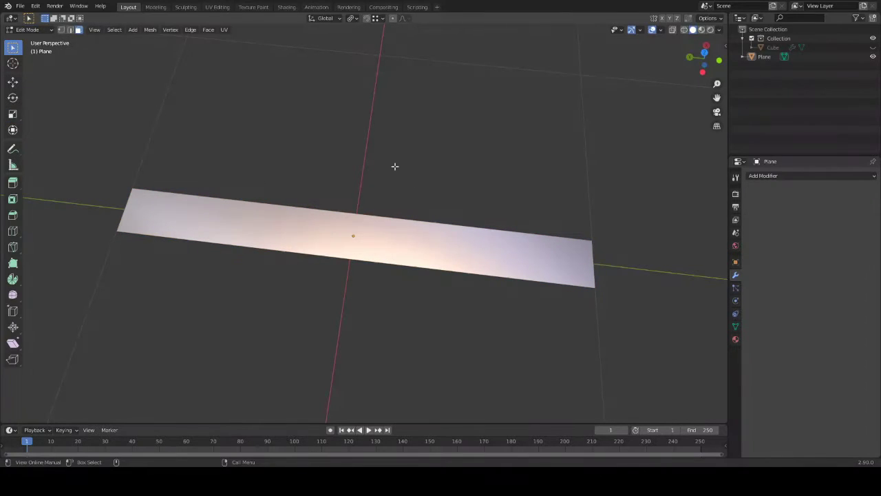
pyautogui.click(70, 29)
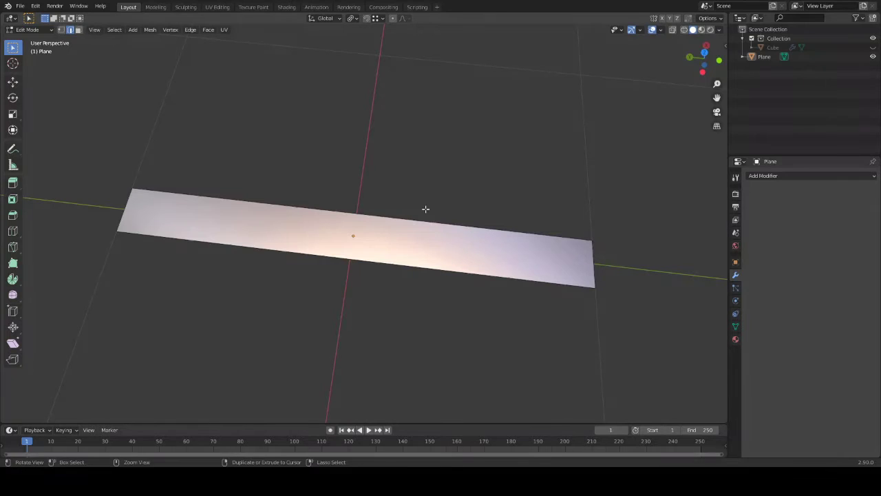
pyautogui.hotkey('ctrl', 'r')
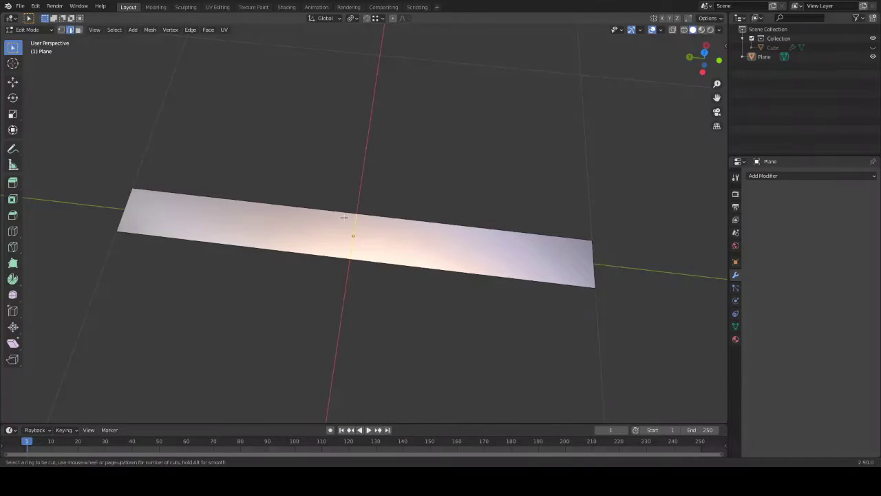
pyautogui.click(353, 235)
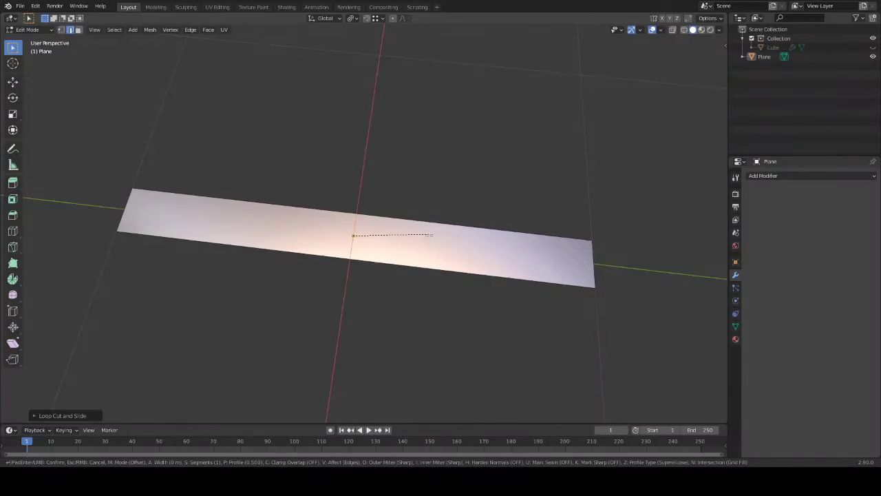
pyautogui.click(457, 239)
pyautogui.hotkey('ctrl', 'b')
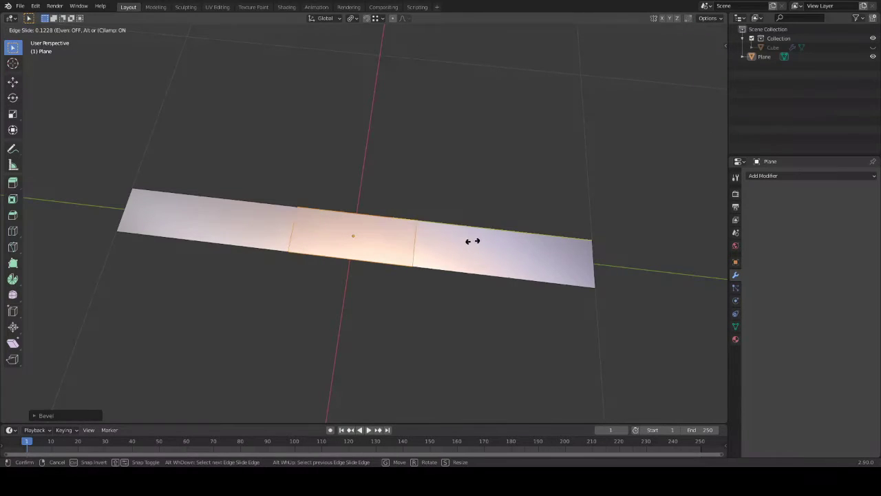
pyautogui.click(482, 241)
# Slide one centre edge along the strip and add another loop cut
pyautogui.click(448, 167)
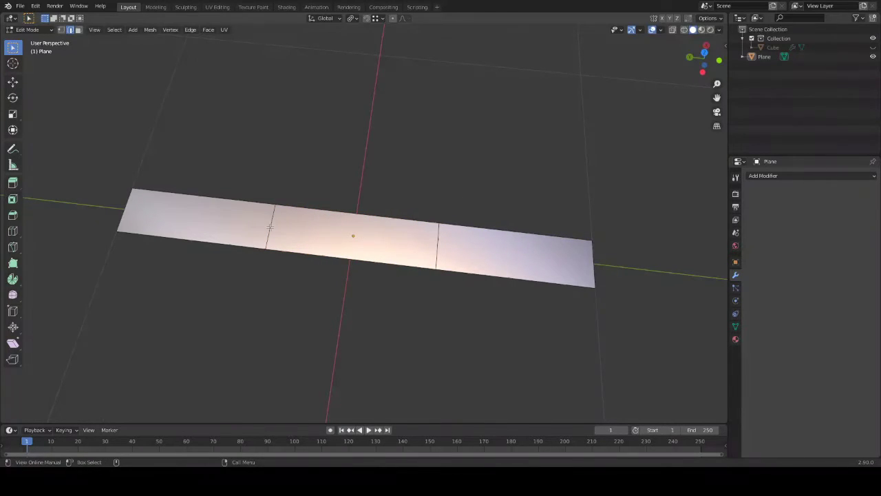
pyautogui.click(345, 235)
pyautogui.press('g')
pyautogui.press('g')
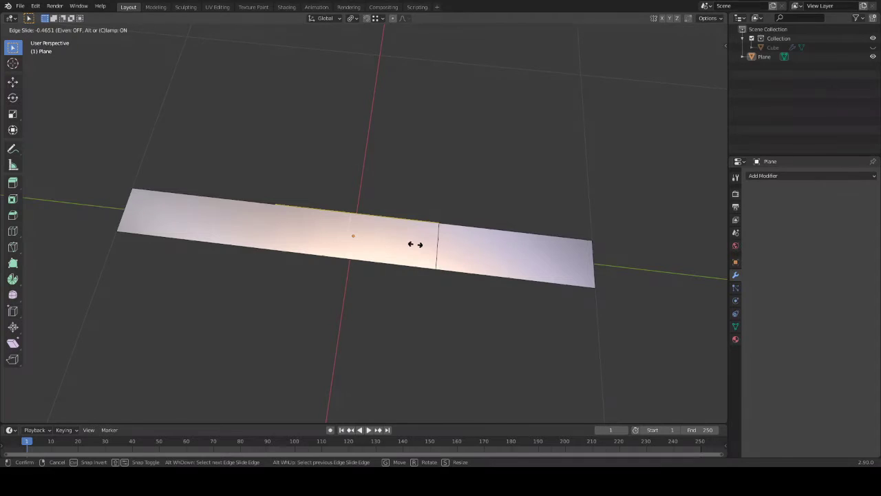
pyautogui.click(424, 246)
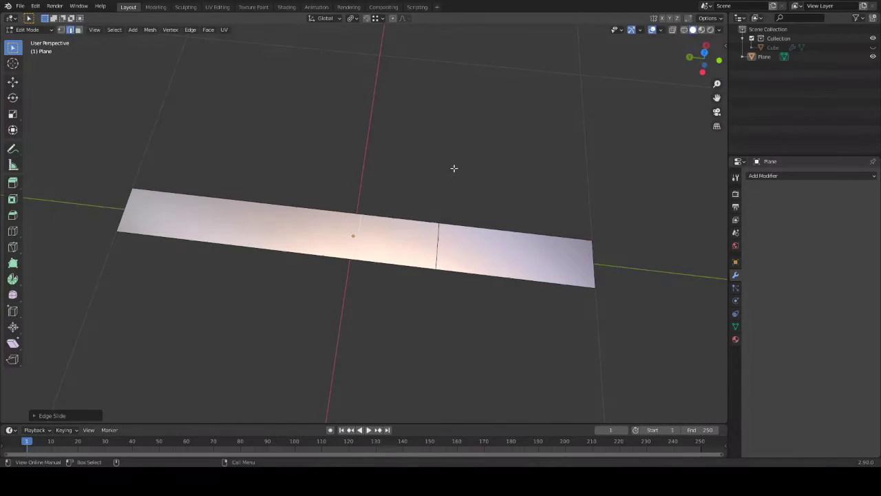
pyautogui.moveTo(453, 168)
pyautogui.mouseDown(button='middle')
pyautogui.moveTo(460, 211)
pyautogui.moveTo(444, 151)
pyautogui.moveTo(490, 216)
pyautogui.mouseUp(button='middle')
pyautogui.scroll(2, 446, 152)
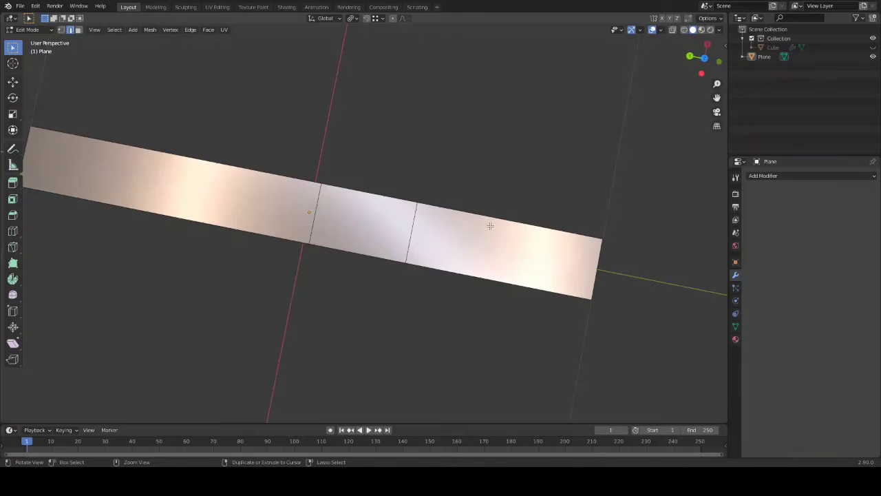
pyautogui.hotkey('ctrl', 'r')
pyautogui.click(488, 214)
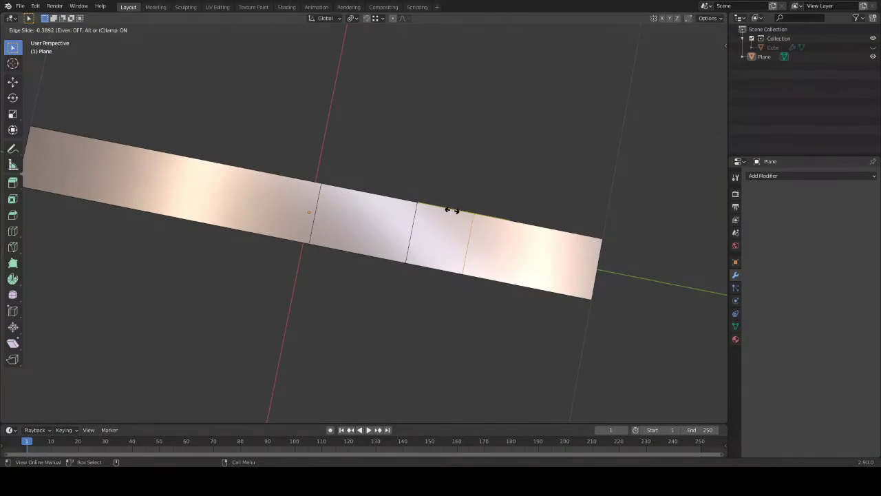
pyautogui.click(453, 209)
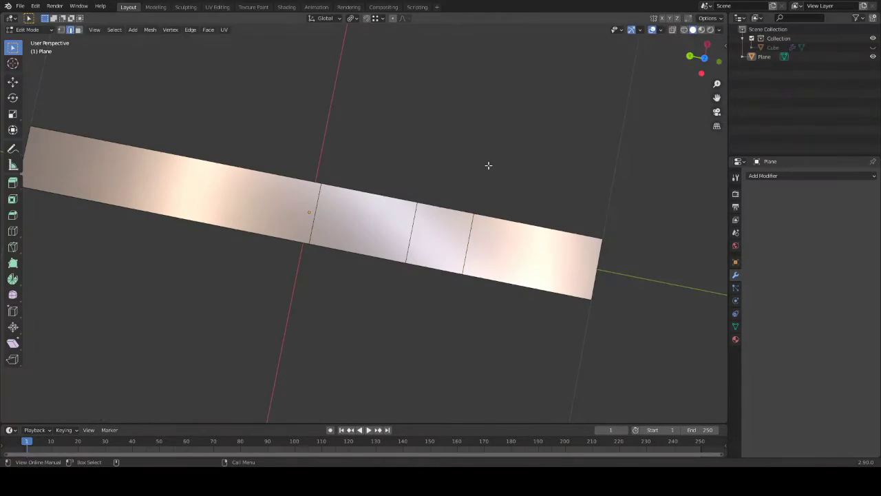
# Add a loop cut sitting close beside the left middle edge
pyautogui.click(77, 30)
pyautogui.moveTo(388, 227); pyautogui.dragTo(422, 232)
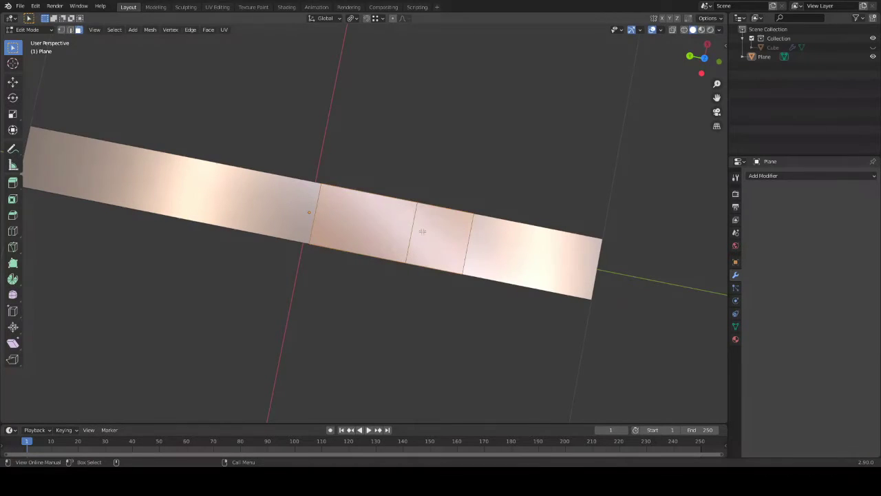
pyautogui.hotkey('alt', 'a')
pyautogui.hotkey('ctrl', 'r')
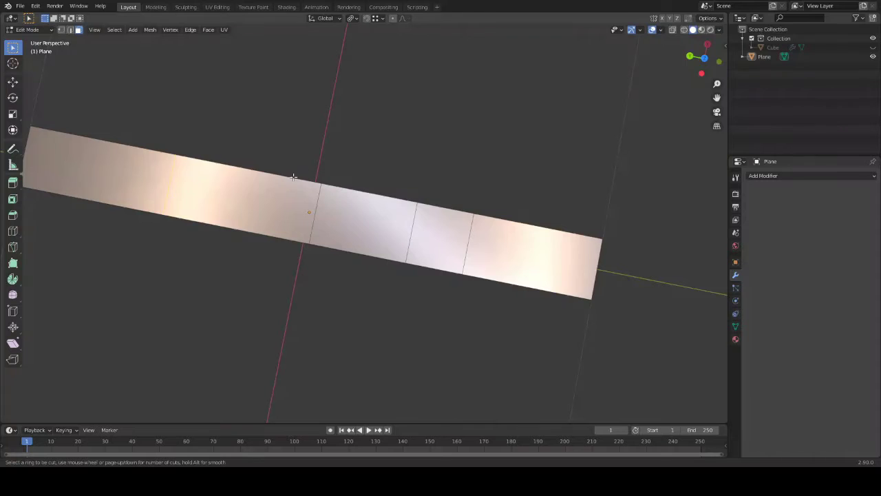
pyautogui.click(290, 178)
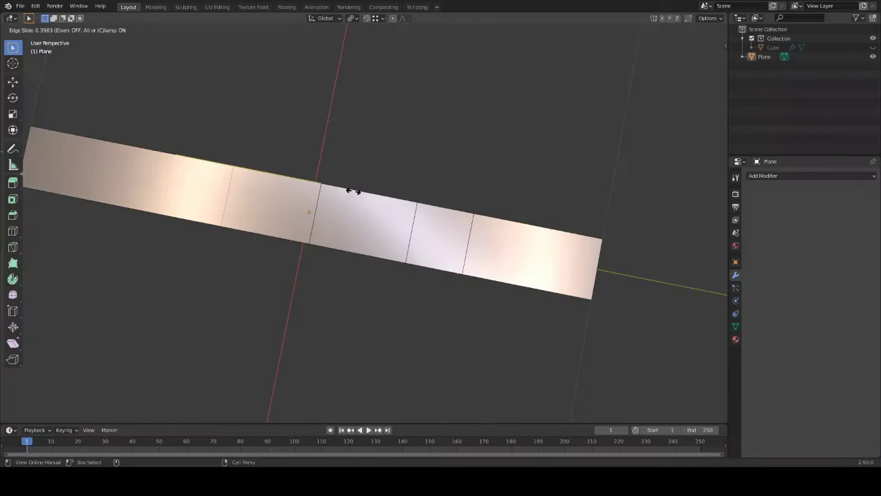
pyautogui.click(417, 207)
# Add a matching loop cut beside the right middle edge, then select there in face mode
pyautogui.hotkey('ctrl', 'r')
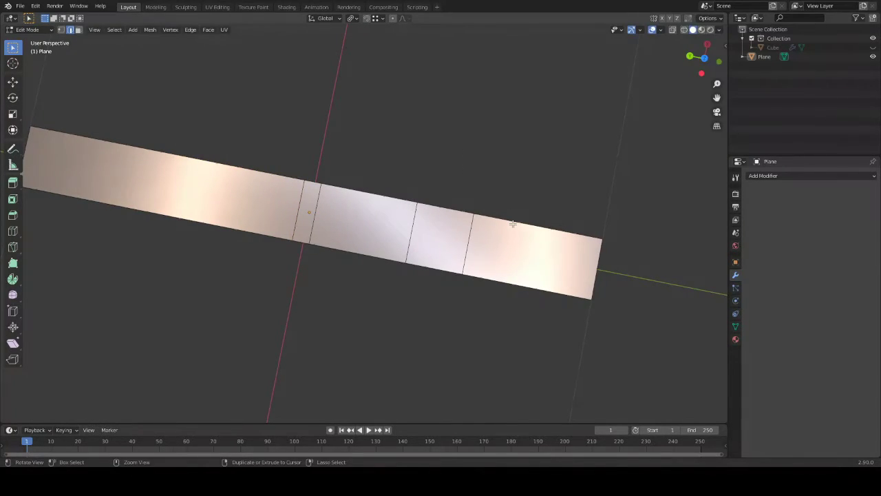
pyautogui.click(512, 223)
pyautogui.click(464, 211)
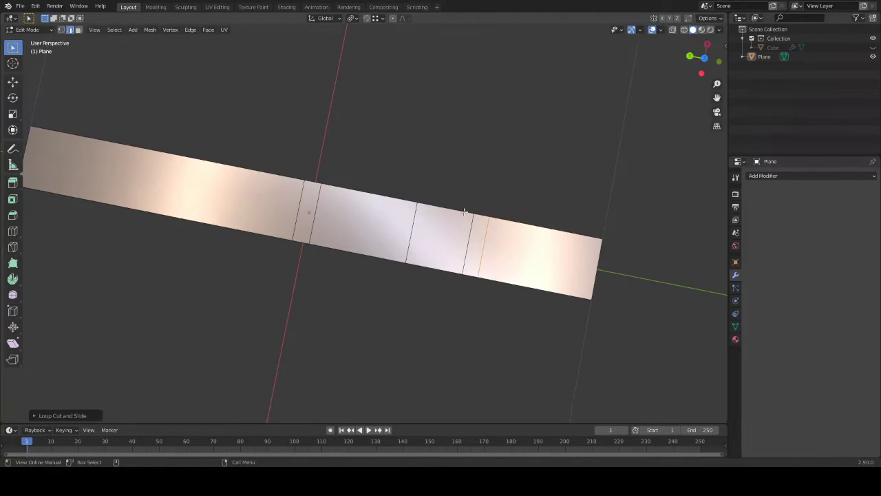
pyautogui.click(422, 236)
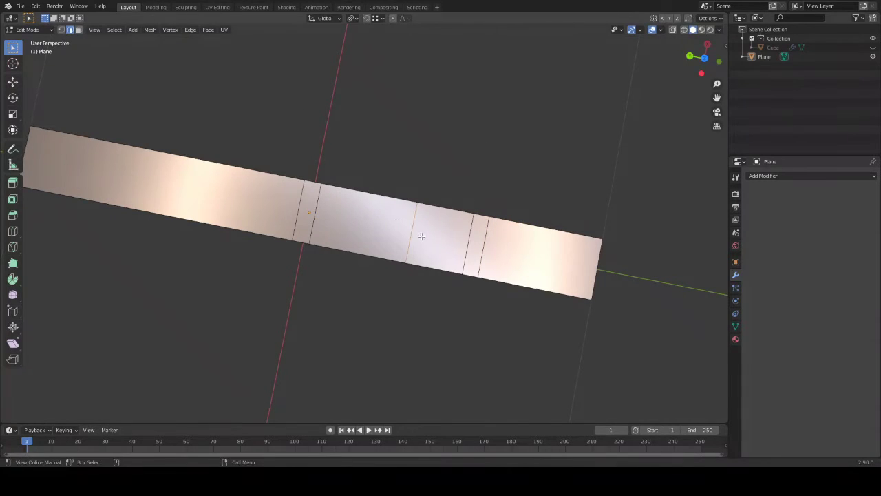
pyautogui.click(78, 30)
pyautogui.click(12, 81)
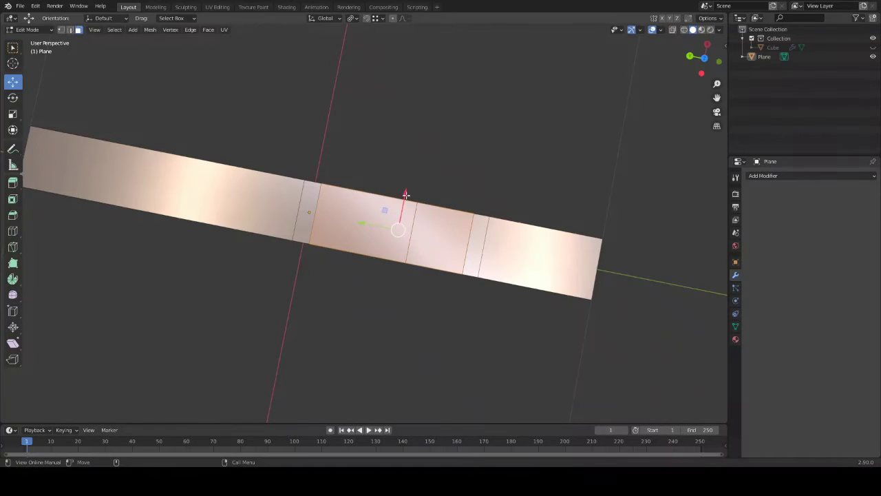
# Shift the centre faces and scale them narrower into a stepped waist
pyautogui.moveTo(405, 194); pyautogui.dragTo(405, 203)
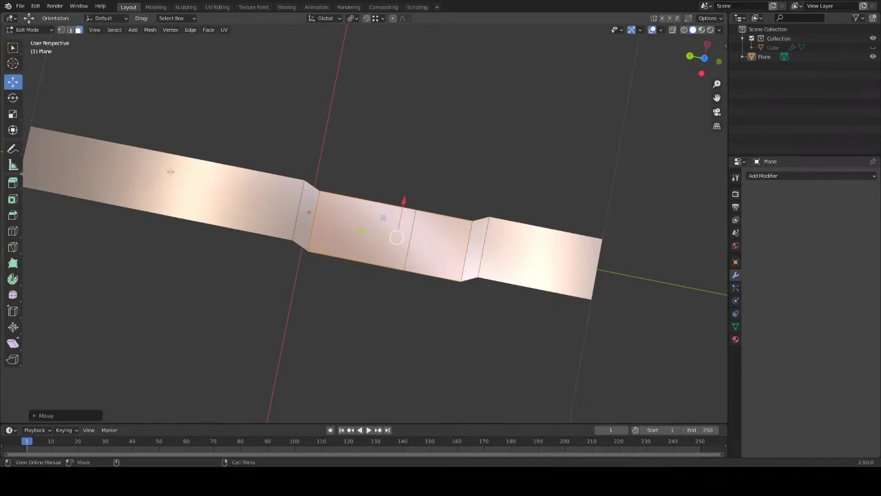
pyautogui.click(13, 113)
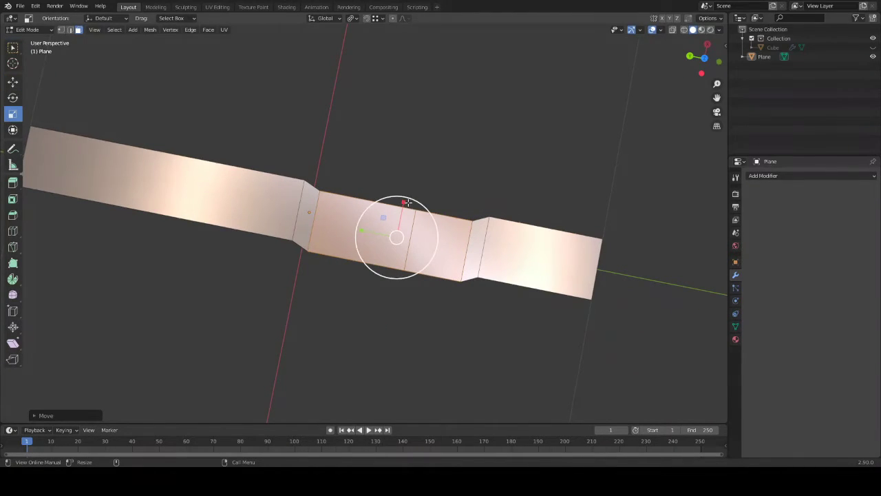
pyautogui.moveTo(405, 203); pyautogui.dragTo(413, 187)
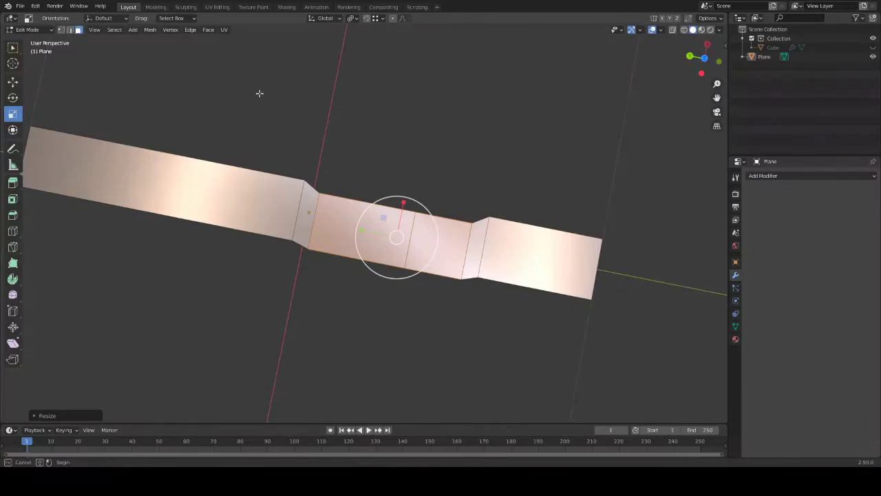
pyautogui.click(358, 136)
# Add a loop cut near the narrow right end and bevel it into two close edges
pyautogui.keyDown('shift'); pyautogui.moveTo(488, 155); pyautogui.dragTo(425, 143, button='middle'); pyautogui.keyUp('shift')
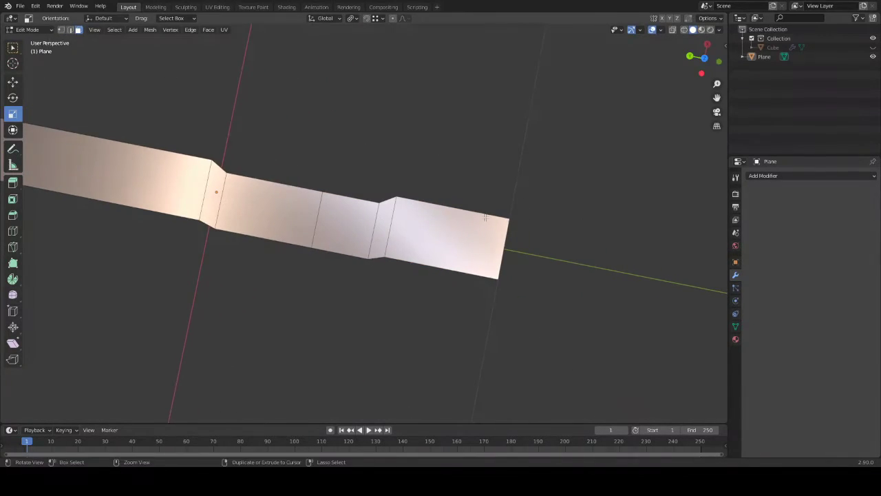
pyautogui.hotkey('ctrl', 'r')
pyautogui.click(449, 210)
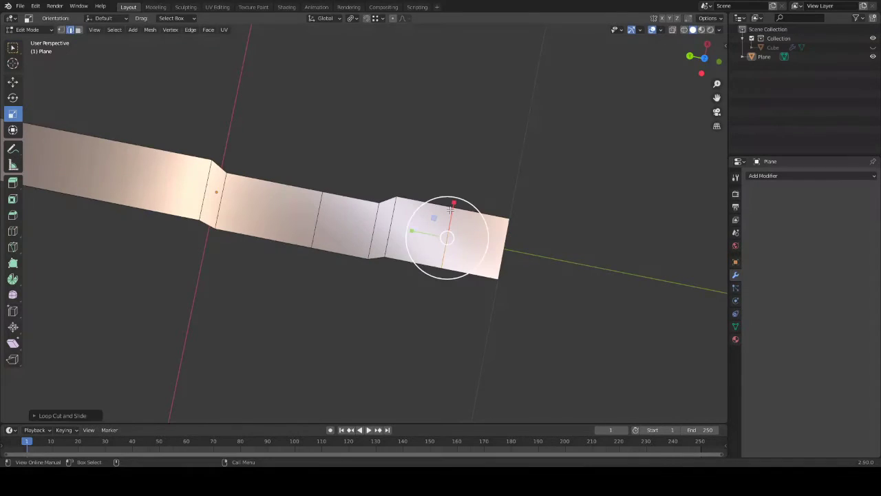
pyautogui.hotkey('ctrl', 'b')
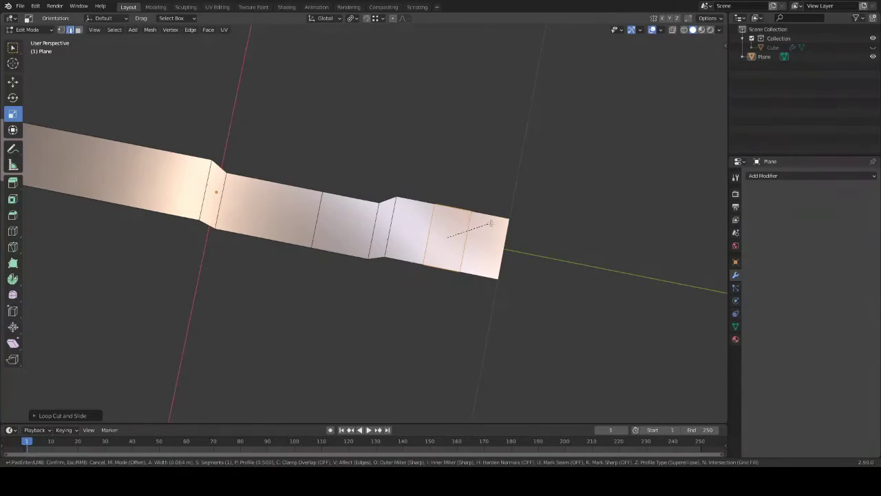
pyautogui.click(448, 230)
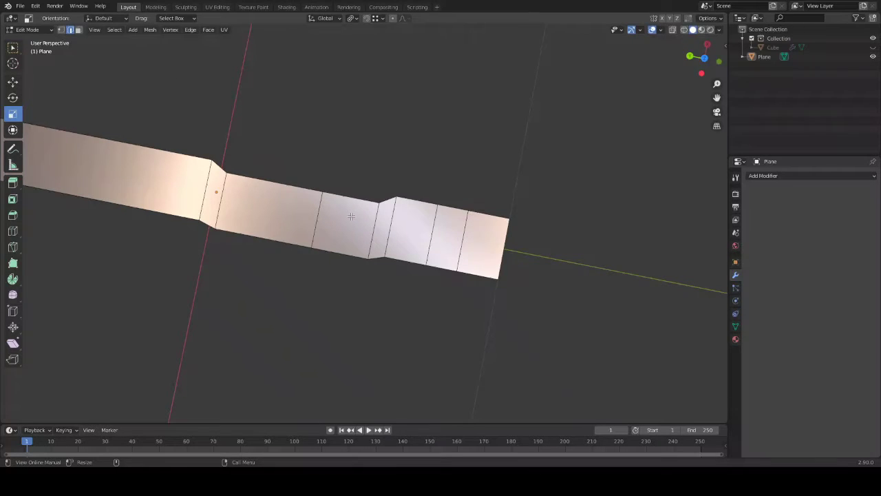
# Select three lower edges along the middle sections together
pyautogui.moveTo(456, 173)
pyautogui.keyDown('shift'); pyautogui.mouseDown(button='middle')
pyautogui.moveTo(474, 151)
pyautogui.moveTo(521, 132)
pyautogui.moveTo(492, 130)
pyautogui.moveTo(513, 155)
pyautogui.mouseUp(button='middle'); pyautogui.keyUp('shift')
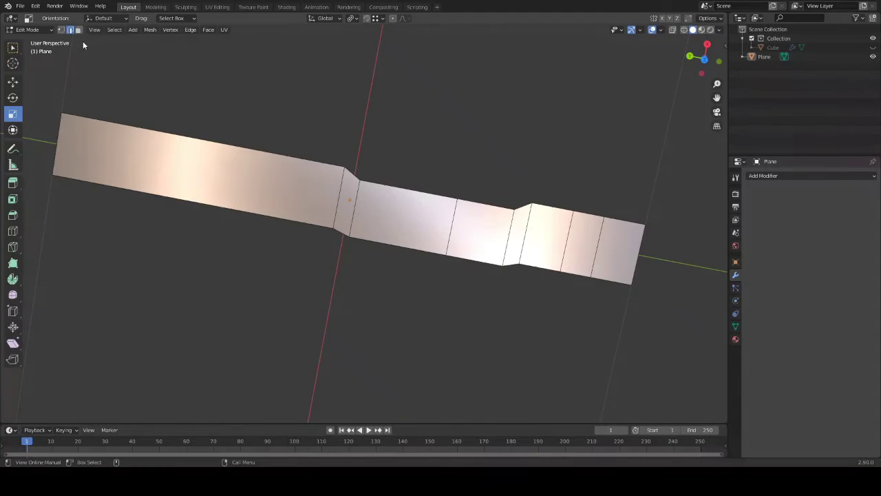
pyautogui.click(398, 249)
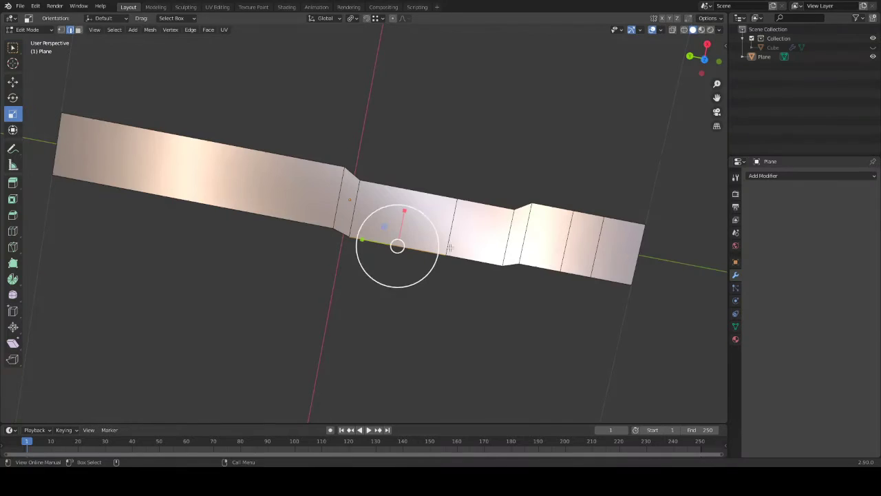
pyautogui.click(13, 47)
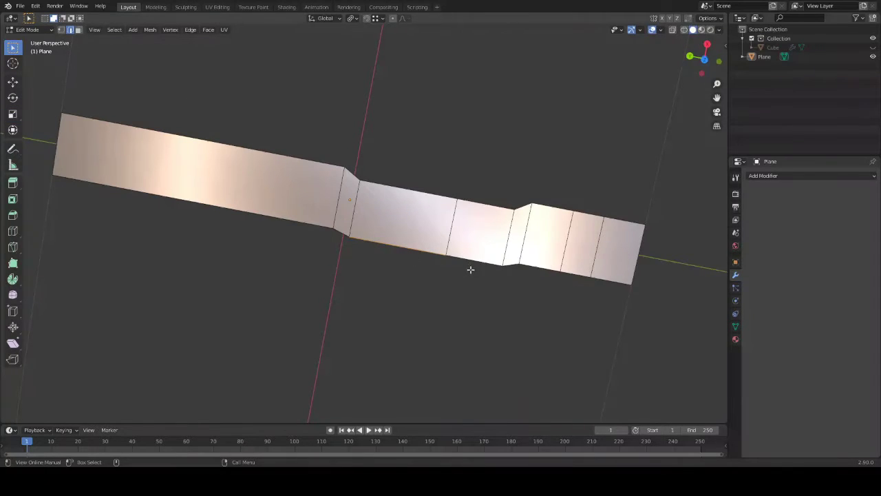
pyautogui.keyDown('shift'); pyautogui.click(502, 265); pyautogui.keyUp('shift')
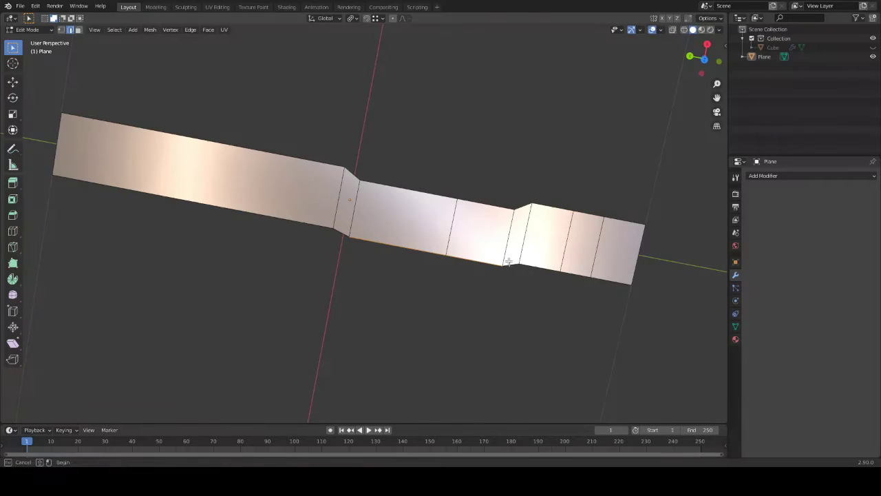
pyautogui.keyDown('shift'); pyautogui.click(540, 269); pyautogui.keyUp('shift')
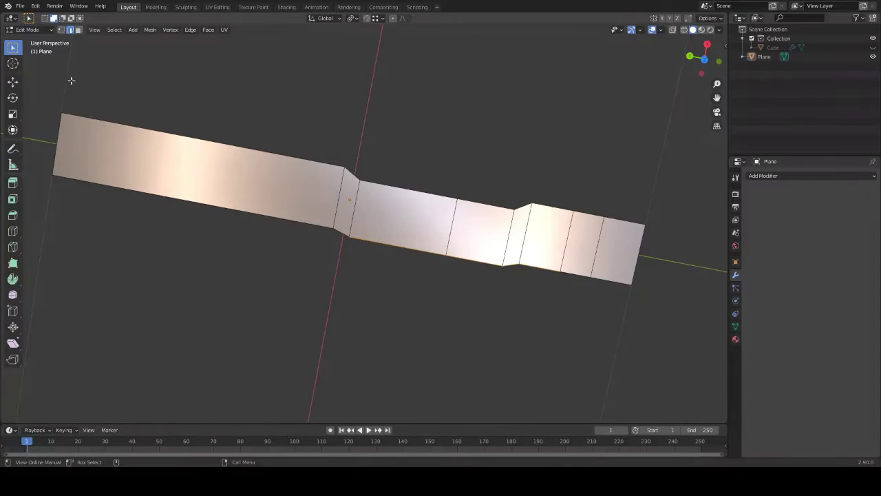
# Raise the selected lower edges to narrow the neck
pyautogui.click(12, 82)
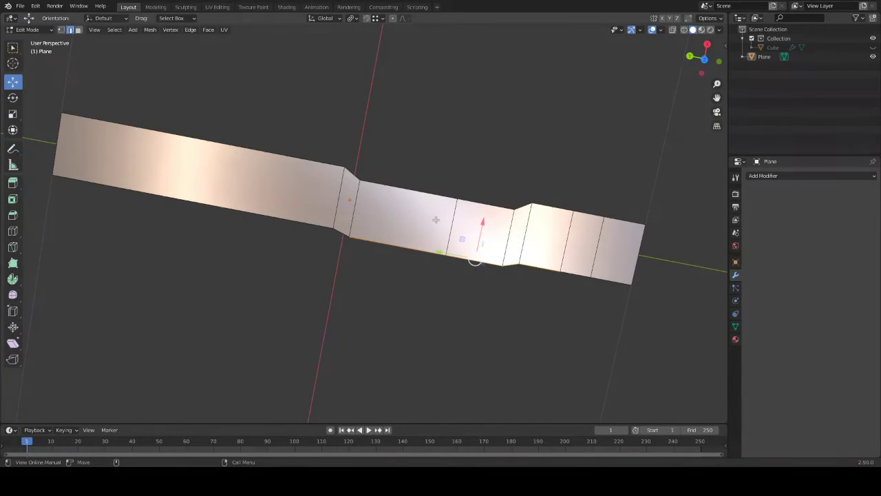
pyautogui.moveTo(475, 220); pyautogui.dragTo(484, 203)
pyautogui.press('w')
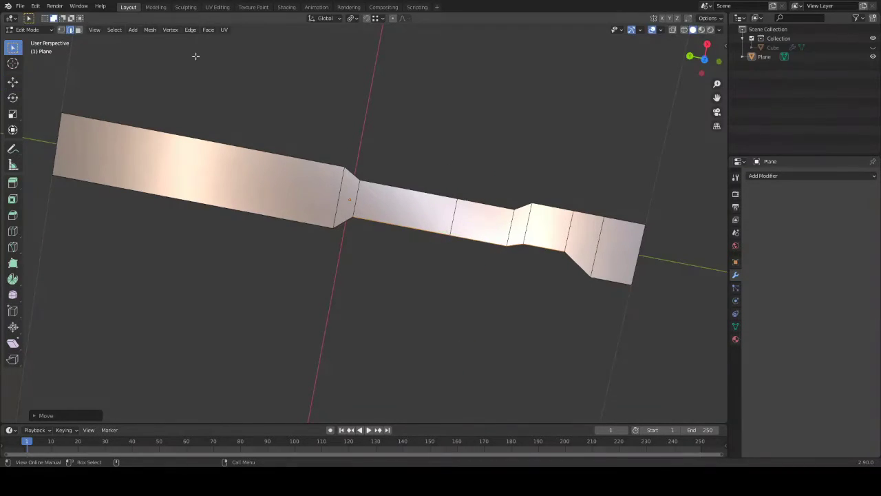
pyautogui.click(497, 130)
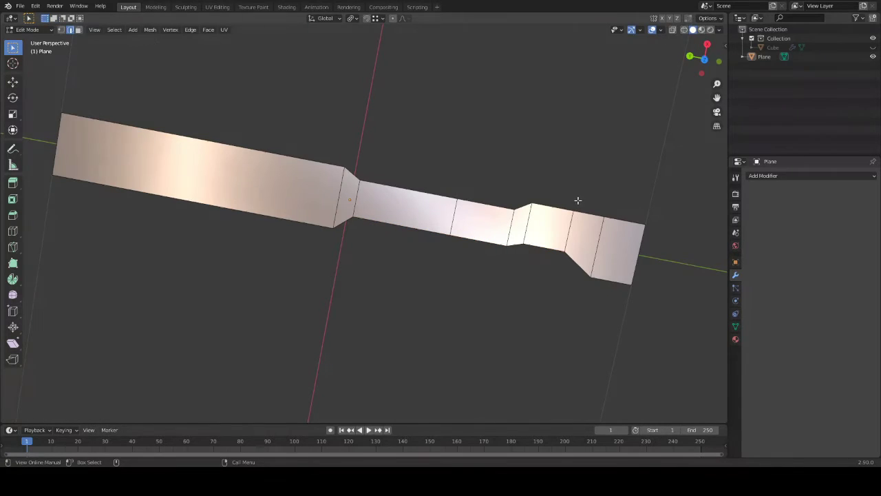
# Slide the end section's lower edge along X into a slanted underside
pyautogui.moveTo(555, 296); pyautogui.dragTo(508, 293, button='middle')
pyautogui.scroll(2, 523, 295)
pyautogui.scroll(-4, 505, 292)
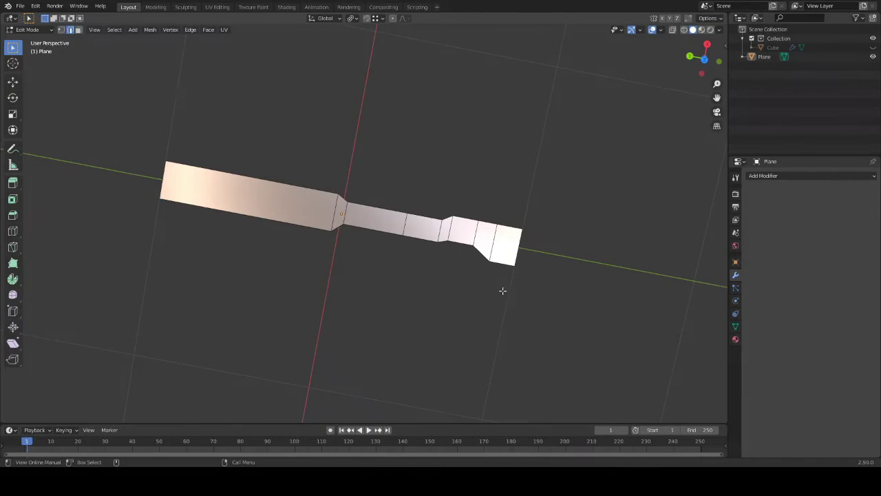
pyautogui.scroll(1, 492, 284)
pyautogui.scroll(1, 529, 283)
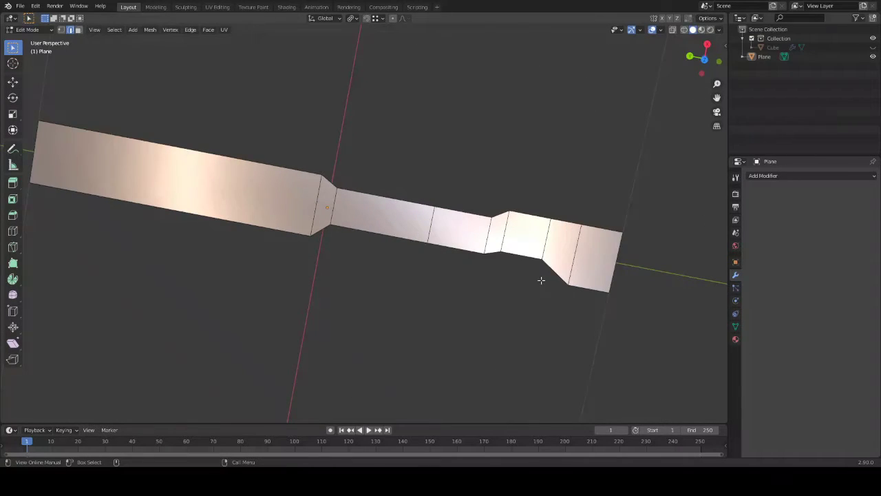
pyautogui.scroll(1, 541, 280)
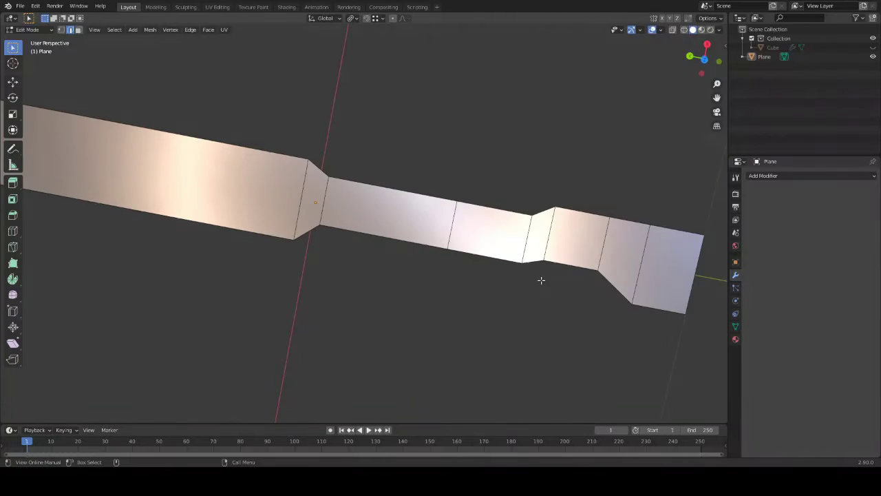
pyautogui.moveTo(546, 284)
pyautogui.mouseDown(button='middle')
pyautogui.moveTo(521, 281)
pyautogui.moveTo(517, 268)
pyautogui.mouseUp(button='middle')
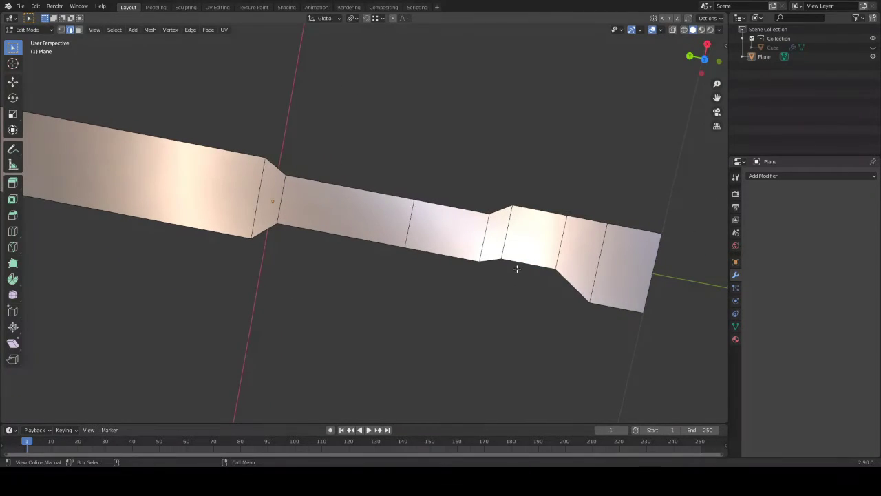
pyautogui.click(500, 257)
pyautogui.click(13, 81)
pyautogui.moveTo(534, 225); pyautogui.dragTo(574, 267)
pyautogui.click(573, 292)
pyautogui.click(574, 194)
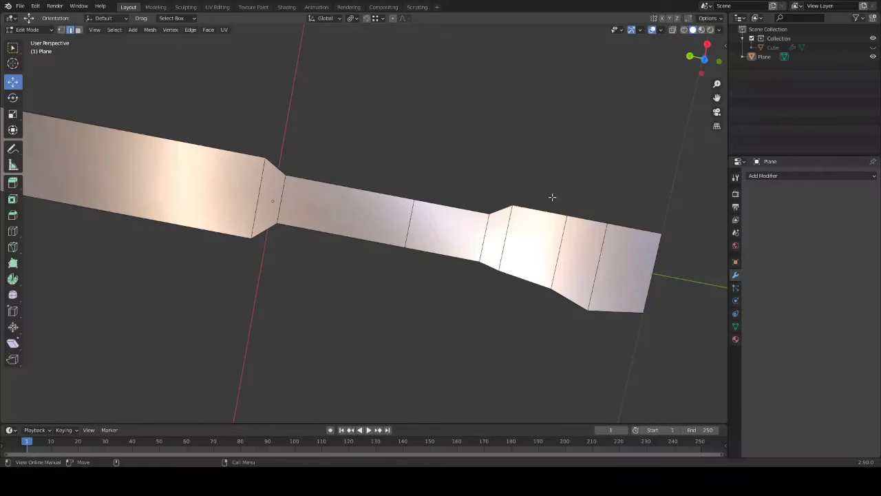
# In vertex select, move the end's top-right corner vertex along Y
pyautogui.click(61, 30)
pyautogui.click(510, 207)
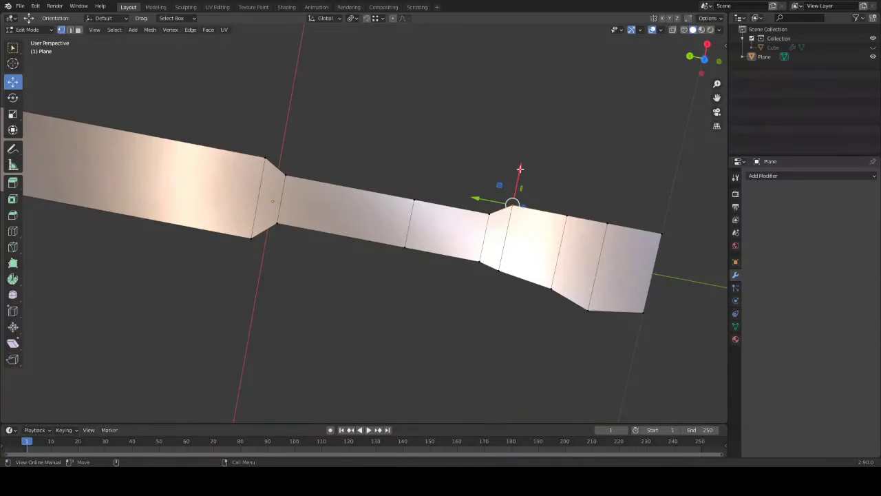
pyautogui.moveTo(520, 174)
pyautogui.mouseDown()
pyautogui.moveTo(540, 165)
pyautogui.moveTo(615, 193)
pyautogui.mouseUp()
pyautogui.keyDown('shift'); pyautogui.moveTo(617, 190); pyautogui.dragTo(594, 190, button='middle'); pyautogui.keyUp('shift')
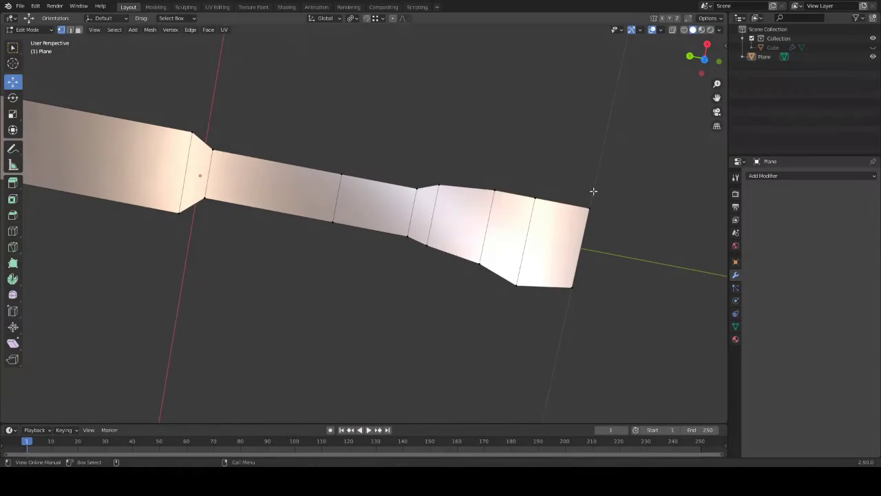
pyautogui.moveTo(575, 187); pyautogui.dragTo(612, 232)
pyautogui.press('g')
pyautogui.press('y')
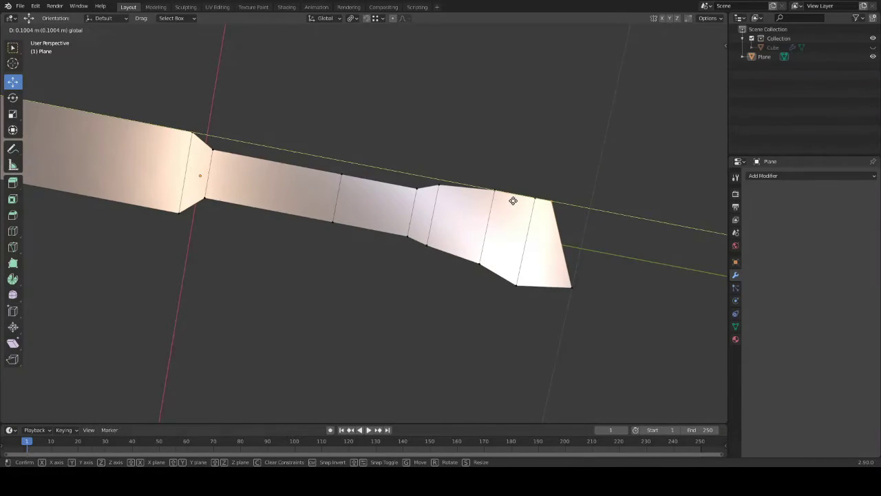
pyautogui.click(514, 199)
# Move the bottom-right corner vertex along Y and readjust the top-right one
pyautogui.moveTo(570, 280); pyautogui.dragTo(625, 314)
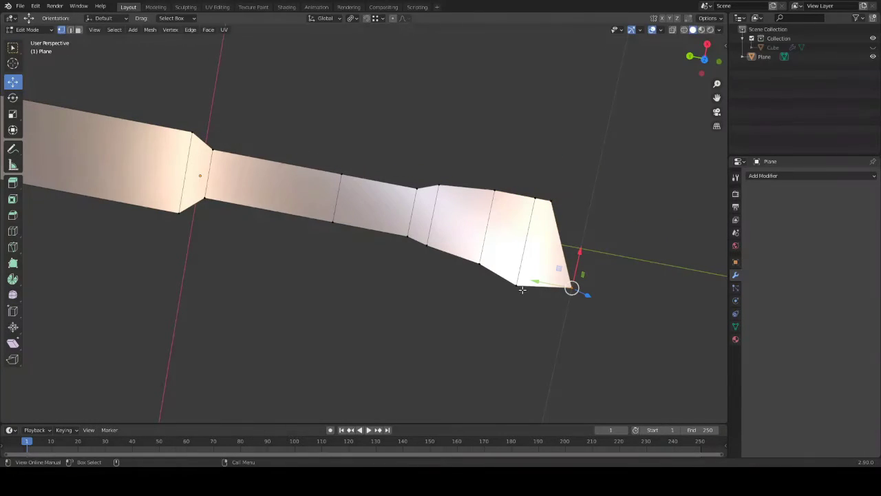
pyautogui.press('g')
pyautogui.press('y')
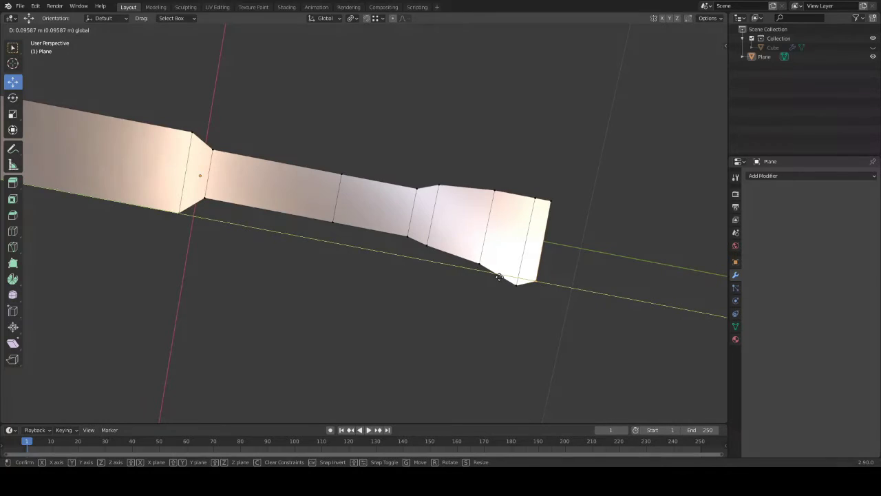
pyautogui.click(499, 275)
pyautogui.moveTo(550, 174); pyautogui.dragTo(566, 227)
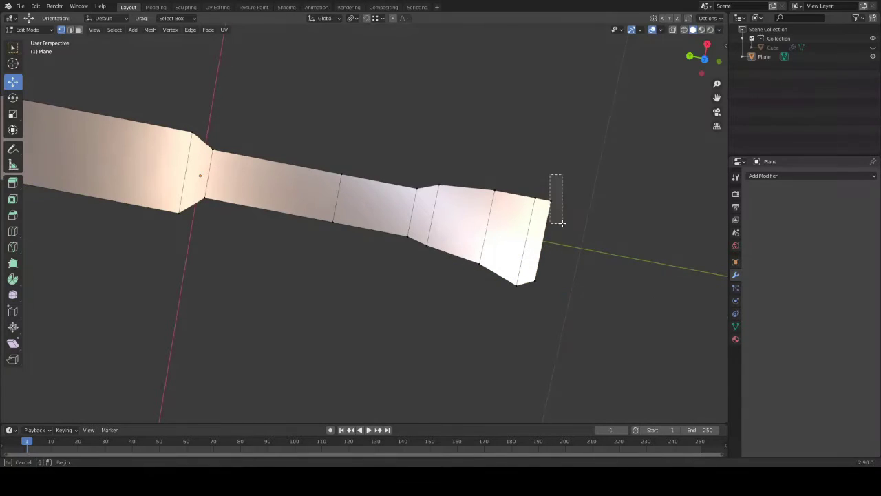
pyautogui.press('g')
pyautogui.click(556, 167)
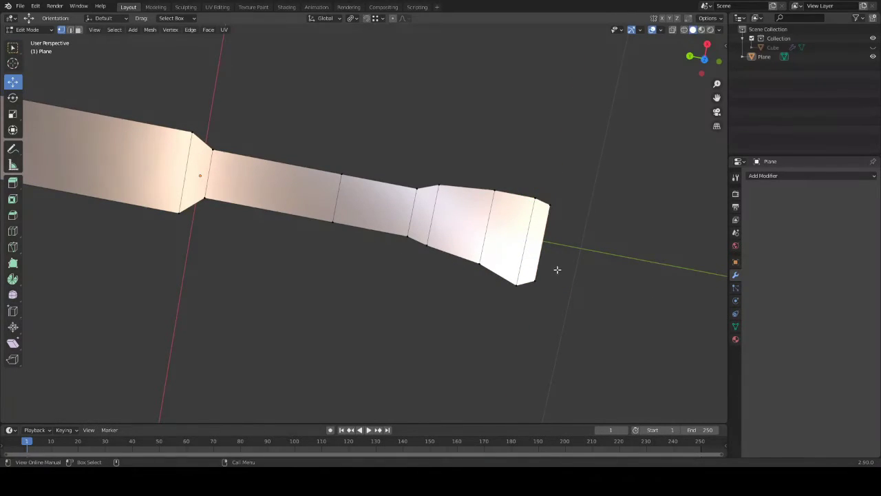
pyautogui.moveTo(557, 268); pyautogui.dragTo(526, 303)
pyautogui.moveTo(609, 262); pyautogui.dragTo(625, 293)
# Lower two upper vertices of the flared end about 0.016 m along Z
pyautogui.moveTo(490, 161)
pyautogui.mouseDown(button='middle')
pyautogui.moveTo(466, 149)
pyautogui.moveTo(553, 159)
pyautogui.mouseUp(button='middle')
pyautogui.scroll(-4, 558, 159)
pyautogui.scroll(4, 558, 159)
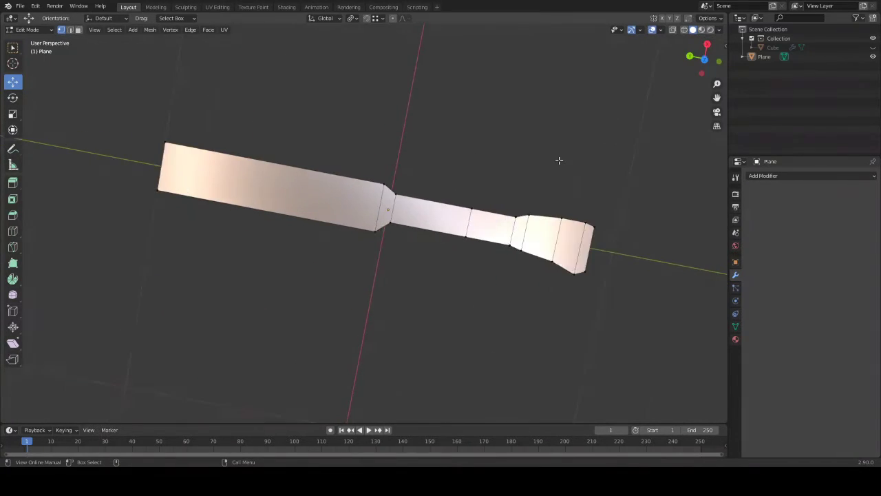
pyautogui.scroll(3, 565, 155)
pyautogui.scroll(-3, 575, 145)
pyautogui.moveTo(496, 208); pyautogui.dragTo(511, 238)
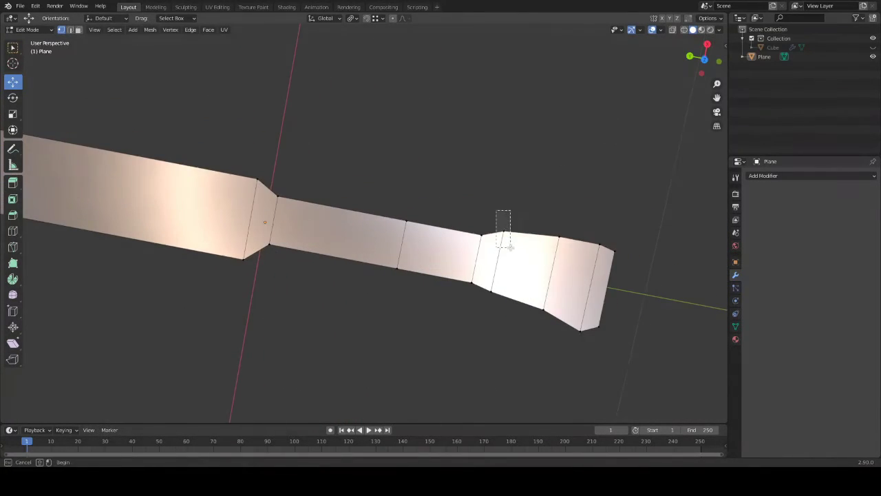
pyautogui.moveTo(511, 193); pyautogui.dragTo(516, 199)
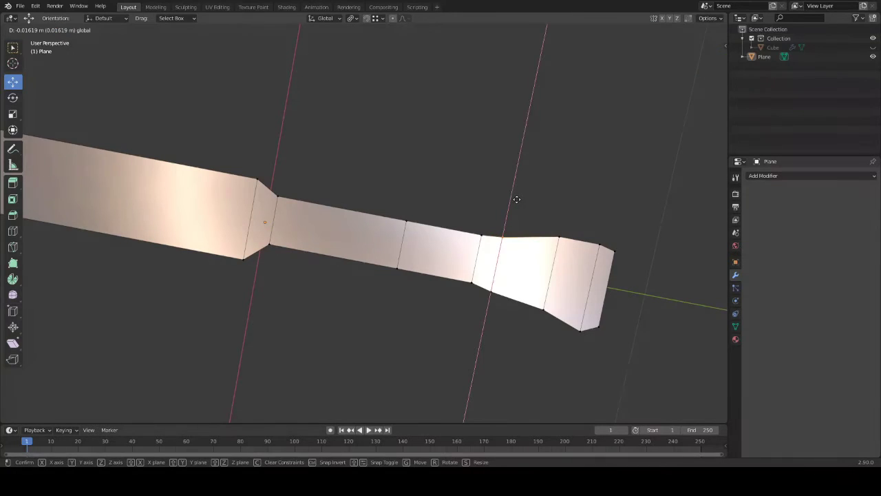
pyautogui.click(581, 198)
pyautogui.keyDown('shift'); pyautogui.moveTo(582, 198); pyautogui.dragTo(590, 199, button='middle'); pyautogui.keyUp('shift')
pyautogui.moveTo(561, 212); pyautogui.dragTo(575, 237)
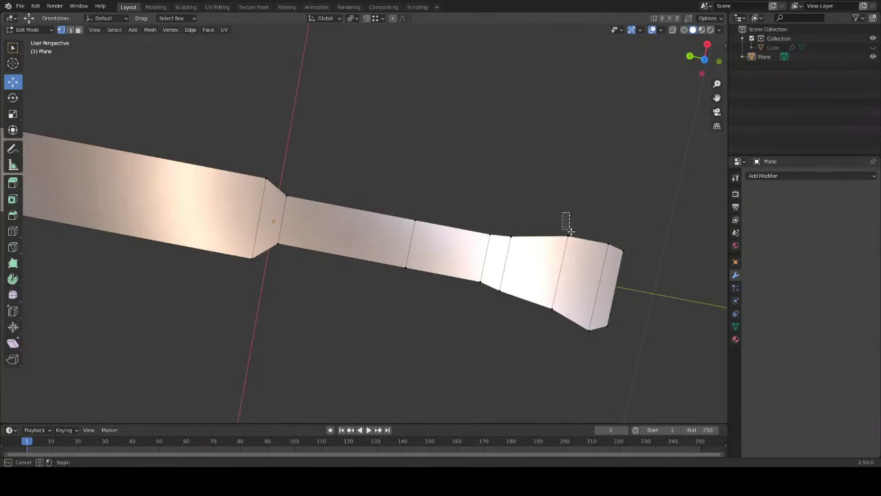
pyautogui.moveTo(575, 201); pyautogui.dragTo(574, 208)
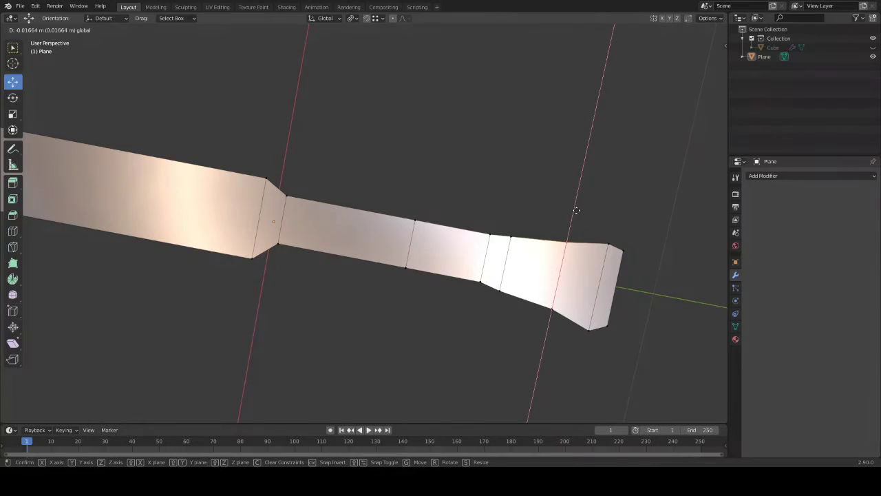
pyautogui.moveTo(599, 172); pyautogui.dragTo(636, 205)
pyautogui.moveTo(637, 205)
pyautogui.mouseDown(button='middle')
pyautogui.moveTo(485, 183)
pyautogui.moveTo(553, 193)
pyautogui.moveTo(486, 203)
pyautogui.mouseUp(button='middle')
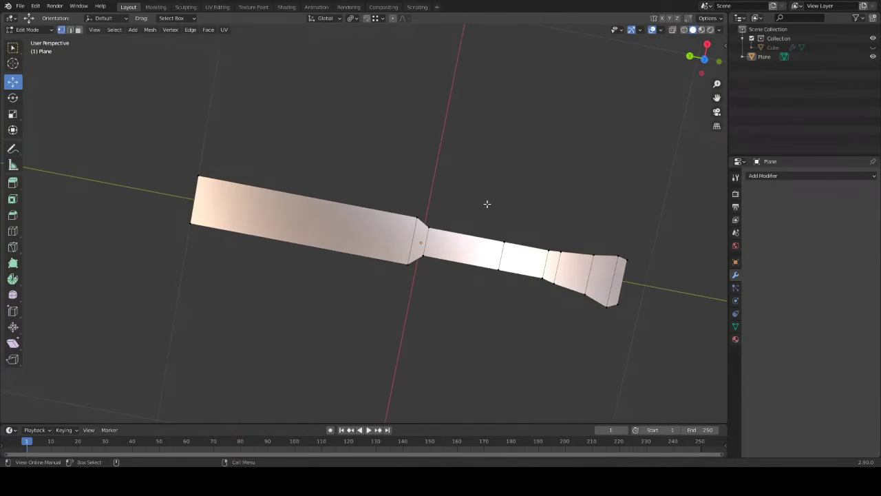
pyautogui.scroll(3, 486, 202)
# Lower the top vertex at the wide-to-neck corner along Z, then recentre the view
pyautogui.moveTo(428, 170); pyautogui.dragTo(463, 220)
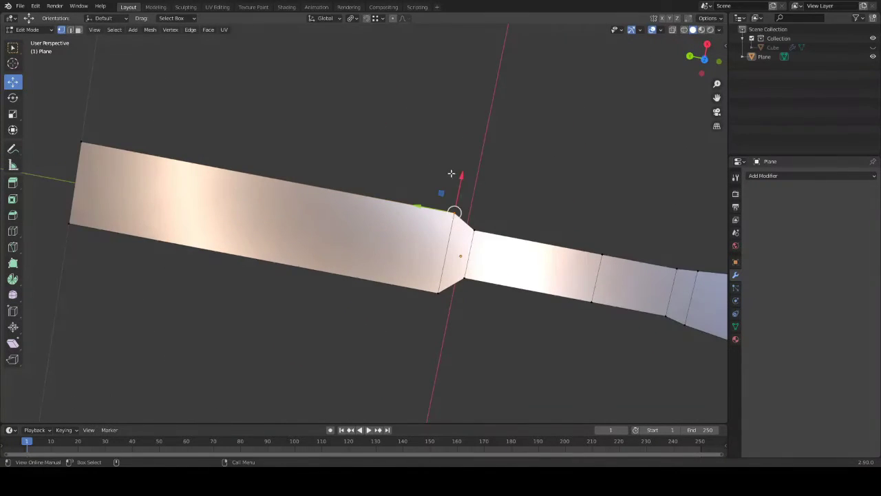
pyautogui.moveTo(464, 176); pyautogui.dragTo(461, 187)
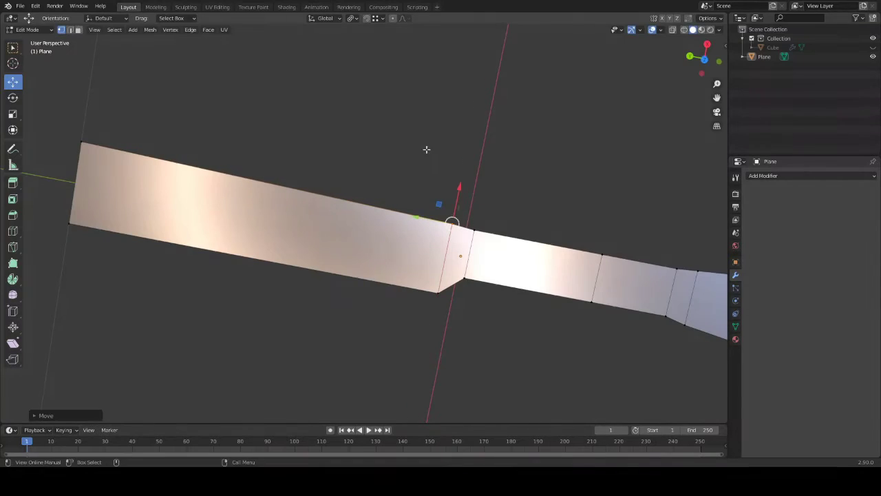
pyautogui.click(402, 147)
pyautogui.keyDown('shift'); pyautogui.moveTo(402, 147); pyautogui.dragTo(444, 151, button='middle'); pyautogui.keyUp('shift')
pyautogui.keyDown('shift'); pyautogui.moveTo(443, 150); pyautogui.dragTo(383, 140, button='middle'); pyautogui.keyUp('shift')
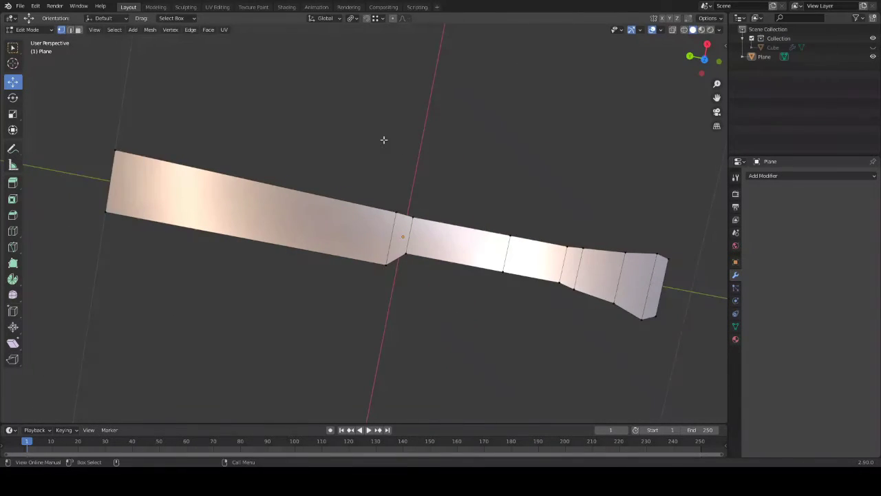
# Try a five-loop cut with a bevel on the left section, then undo it
pyautogui.hotkey('ctrl', 'r')
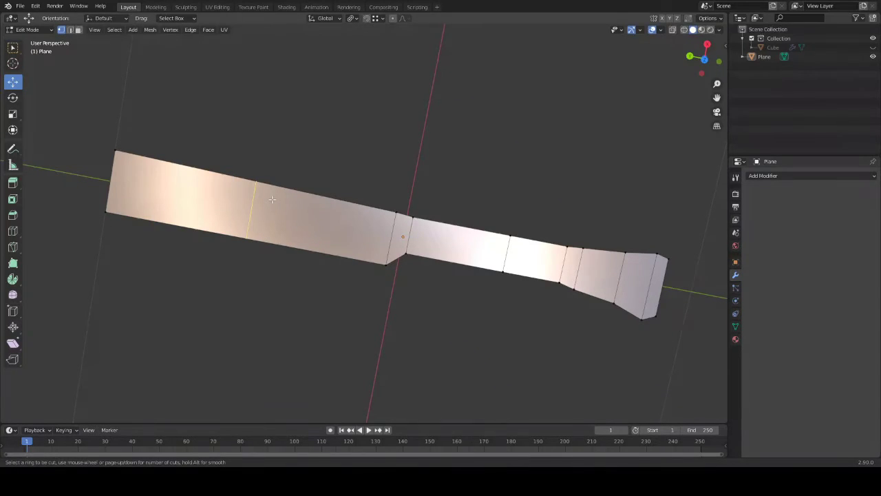
pyautogui.press('5')
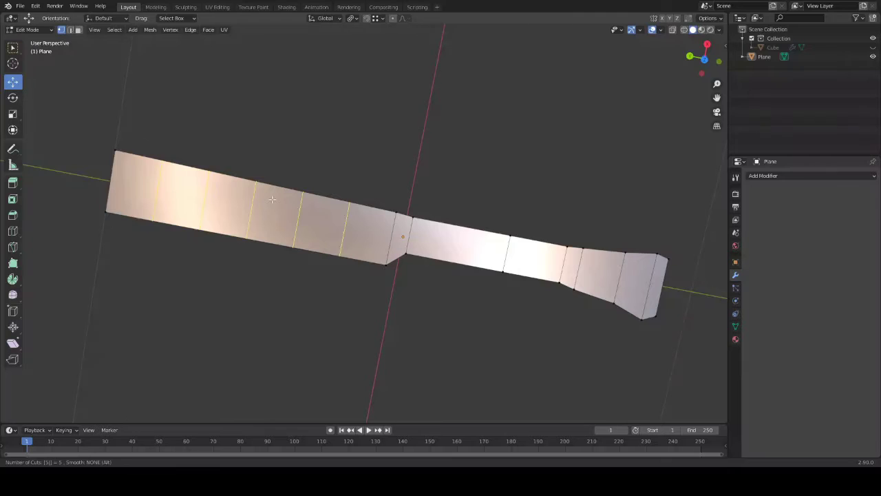
pyautogui.click(273, 199)
pyautogui.rightClick(272, 199)
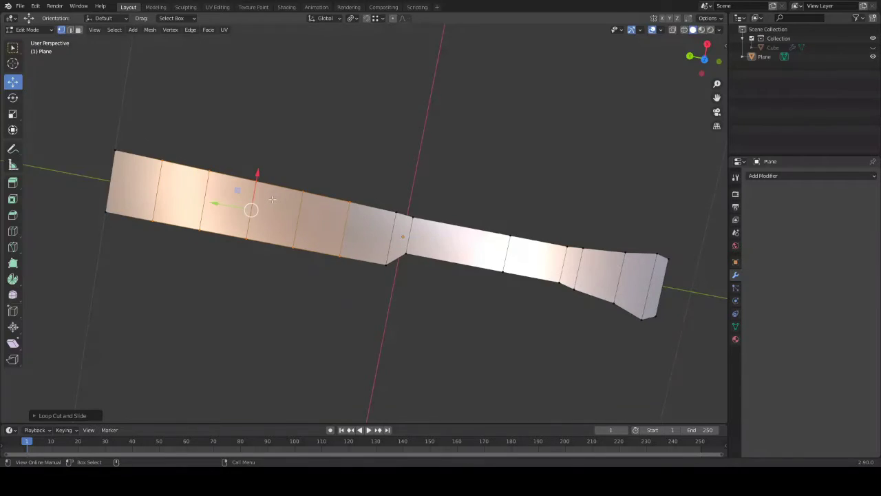
pyautogui.hotkey('ctrl', 'b')
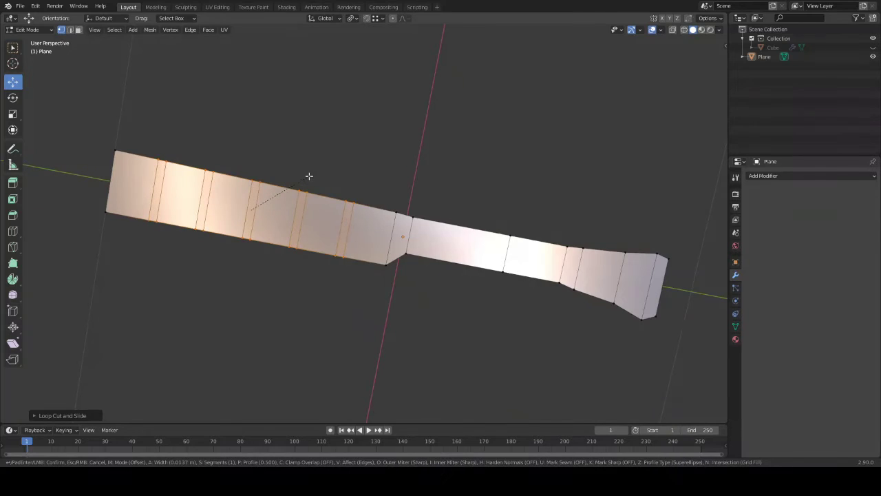
pyautogui.rightClick(309, 176)
pyautogui.hotkey('ctrl', 'z')
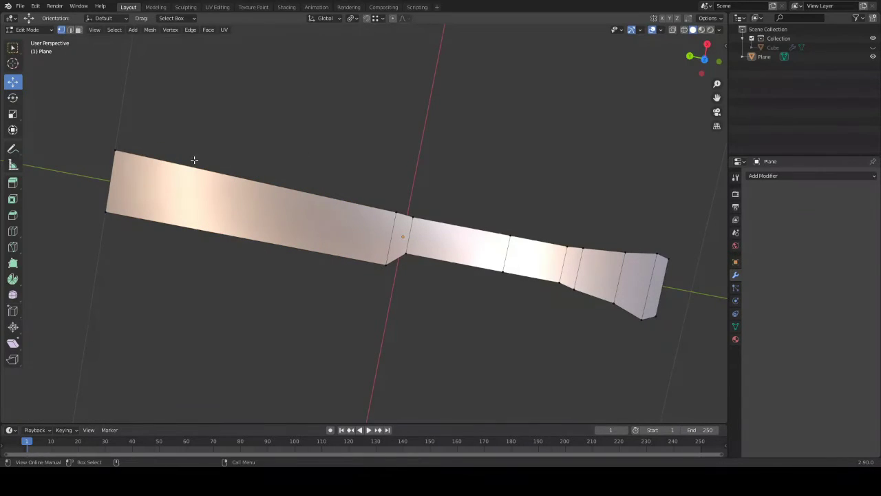
# Add a single loop cut across the left section, slid close to its left end
pyautogui.hotkey('ctrl', 'r')
pyautogui.click(194, 166)
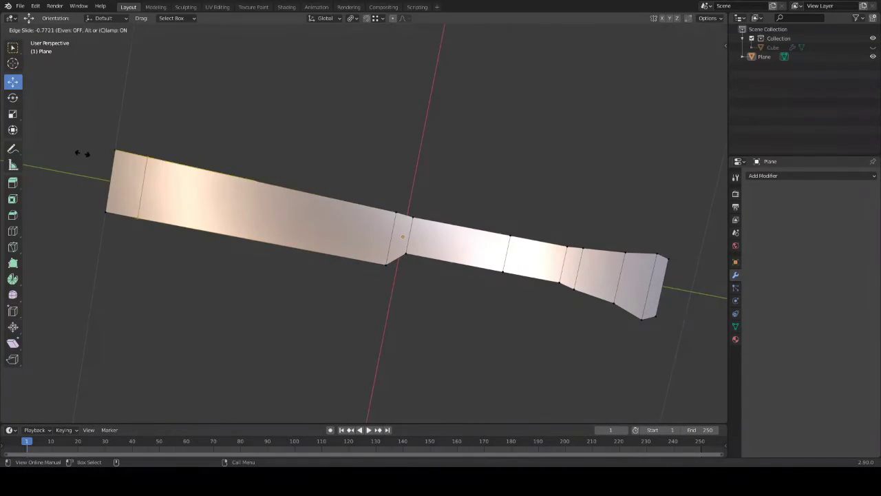
pyautogui.click(60, 152)
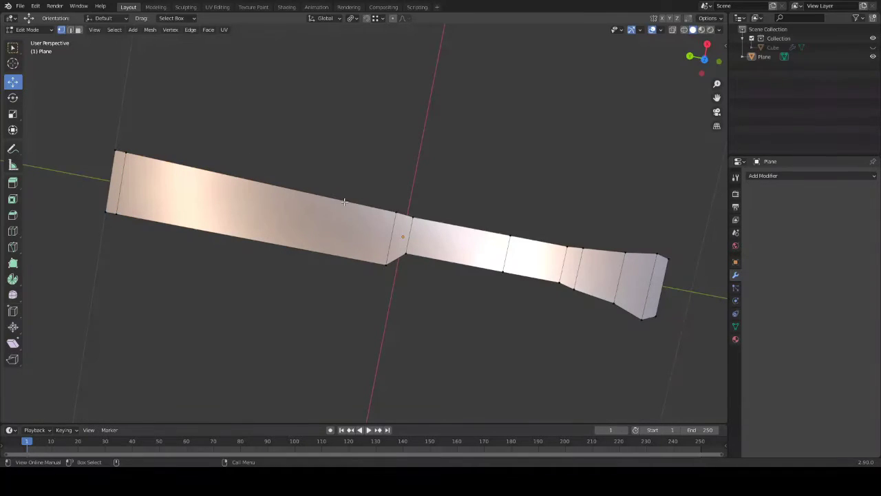
# Add an edge loop near the right end of the long left section
pyautogui.hotkey('ctrl', 'r')
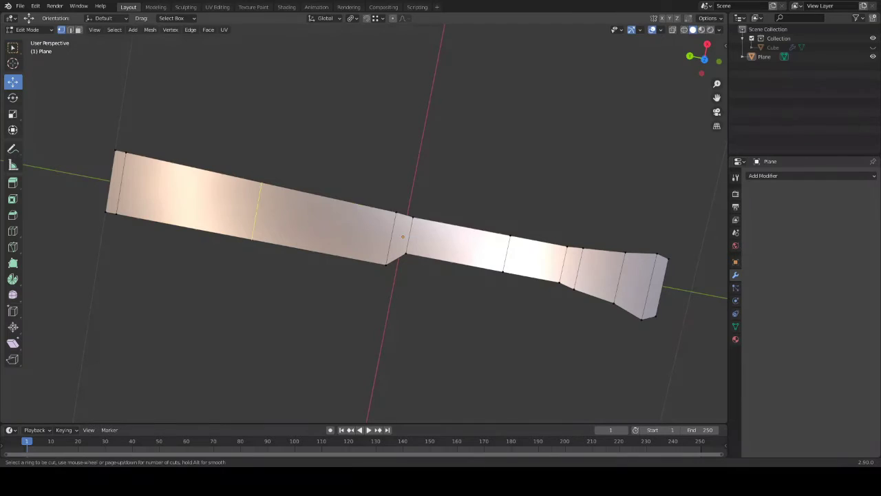
pyautogui.click(356, 206)
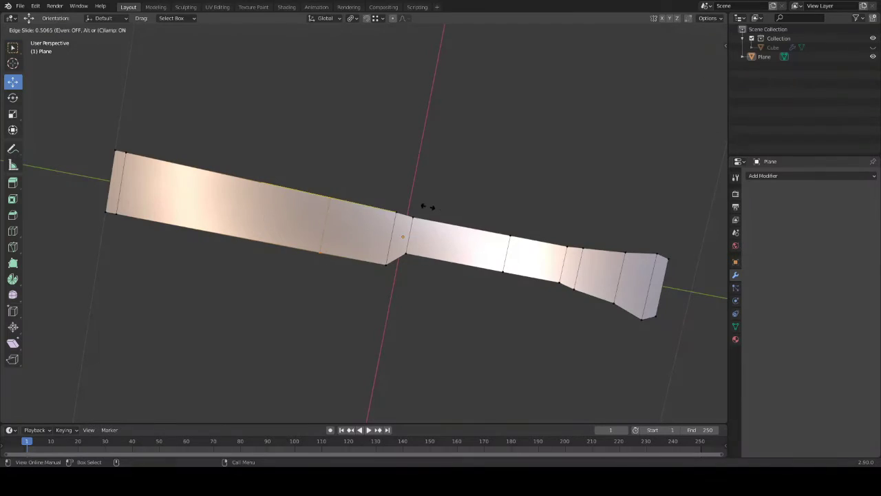
pyautogui.click(481, 218)
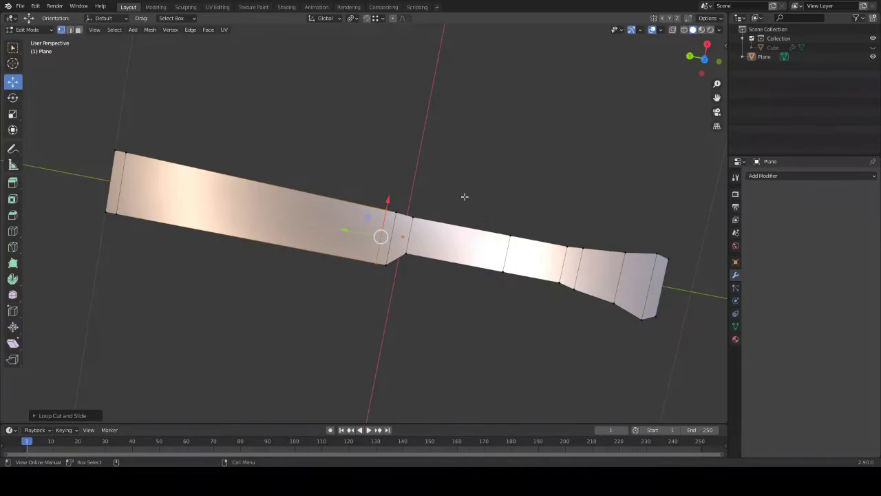
# Try five evenly spaced loop cuts with a bevel, then cancel and undo them
pyautogui.hotkey('ctrl', 'r')
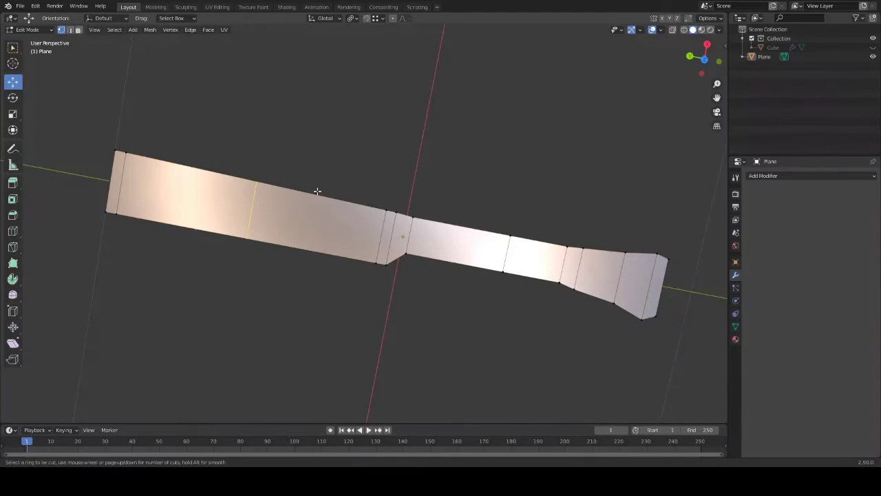
pyautogui.scroll(4, 317, 191)
pyautogui.click(316, 190)
pyautogui.rightClick(316, 191)
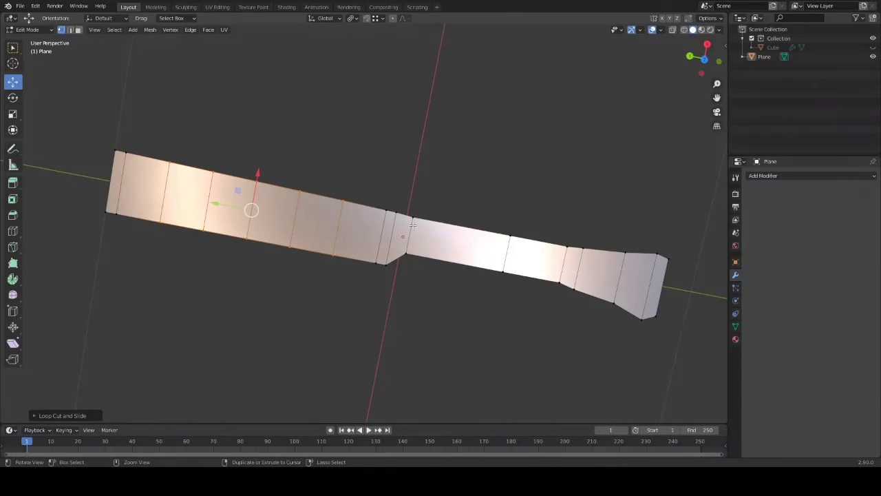
pyautogui.hotkey('ctrl', 'b')
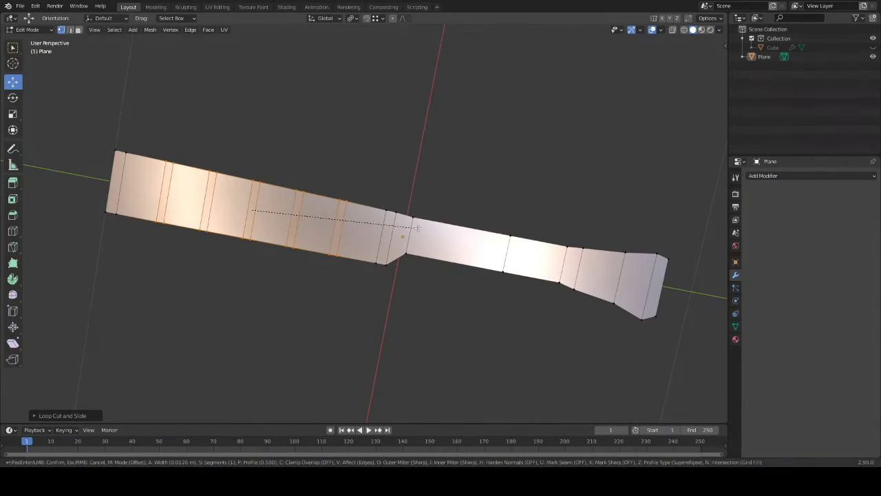
pyautogui.press('Escape')
pyautogui.hotkey('ctrl', 'z')
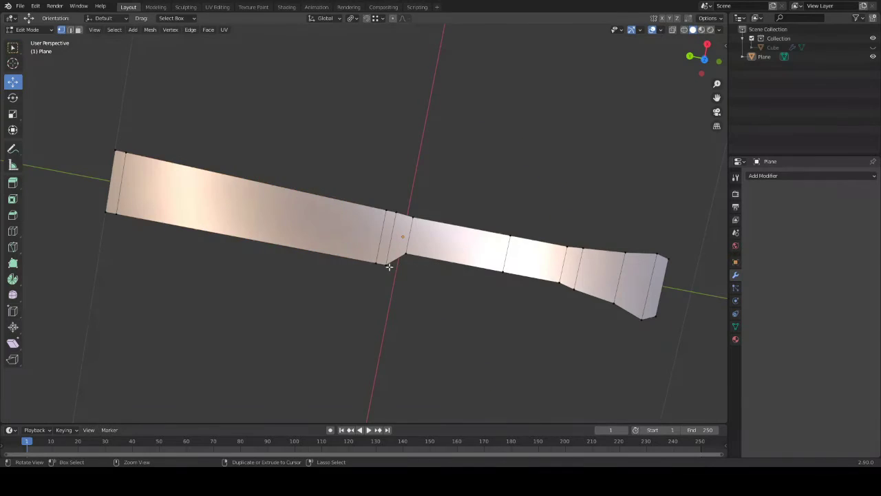
# Cut seven evenly spaced loops across the section and bevel each into a pair
pyautogui.hotkey('ctrl', 'r')
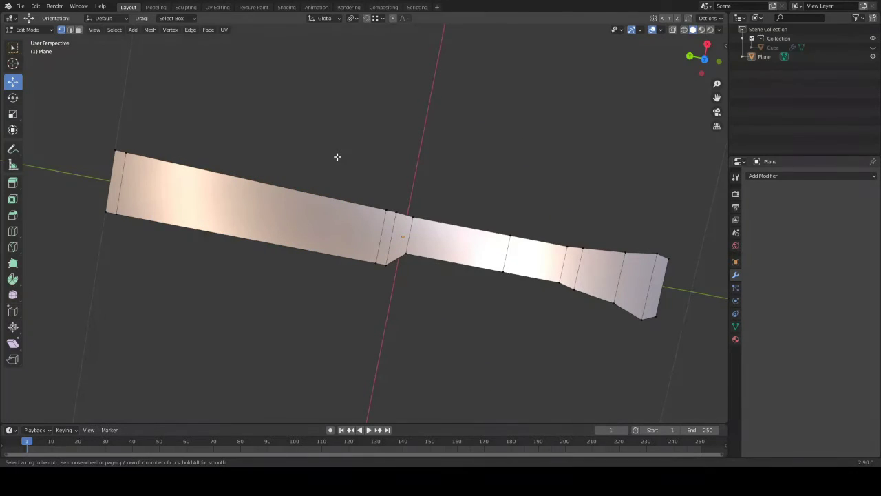
pyautogui.press('7')
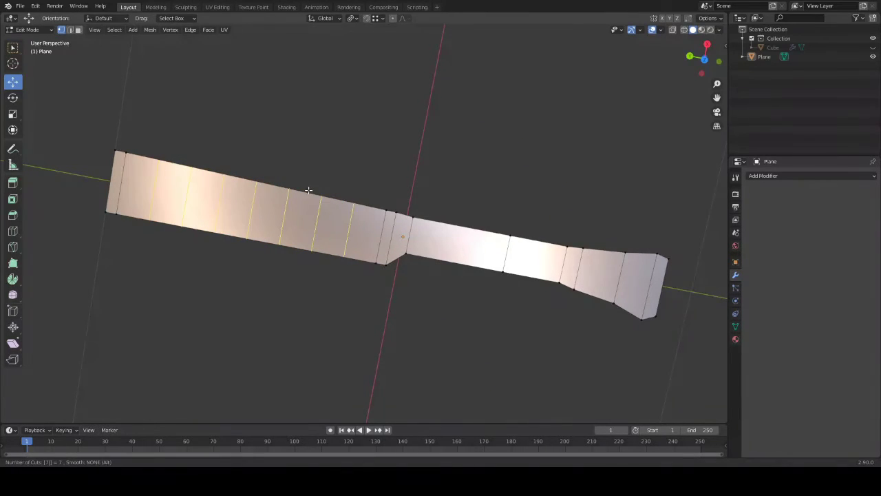
pyautogui.press('Return')
pyautogui.hotkey('ctrl', 'b')
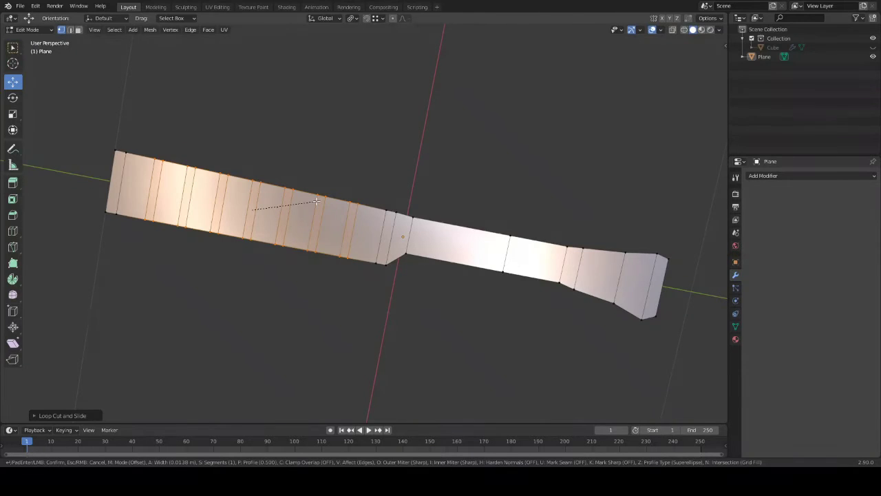
pyautogui.click(318, 203)
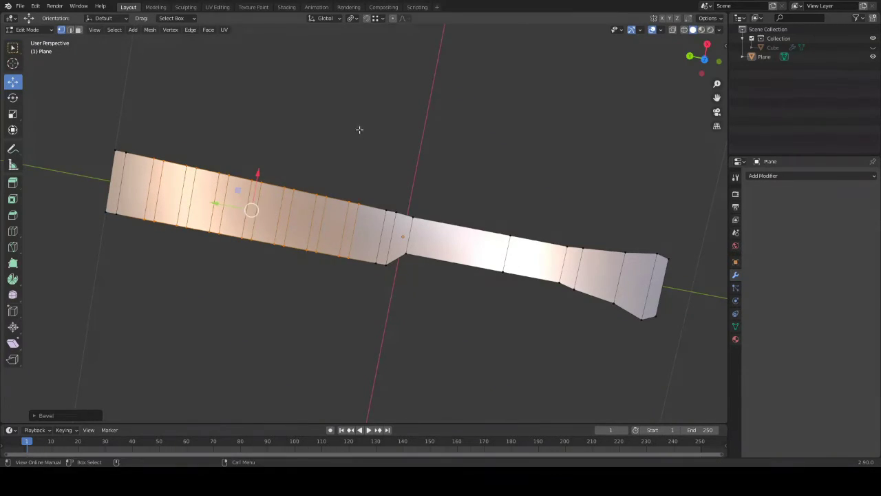
# Slide the left-end loop into place, leaving the loop beside the notch unchanged
pyautogui.click(359, 130)
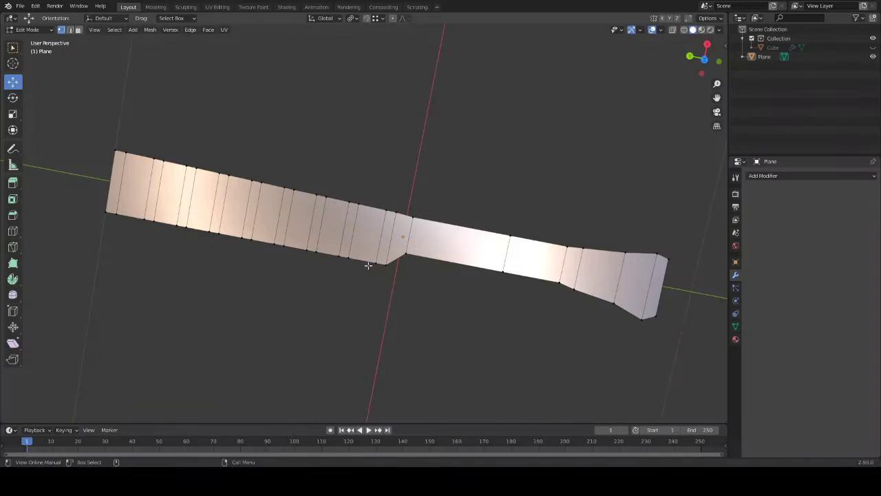
pyautogui.keyDown('alt'); pyautogui.click(377, 234); pyautogui.keyUp('alt')
pyautogui.press('g')
pyautogui.press('g')
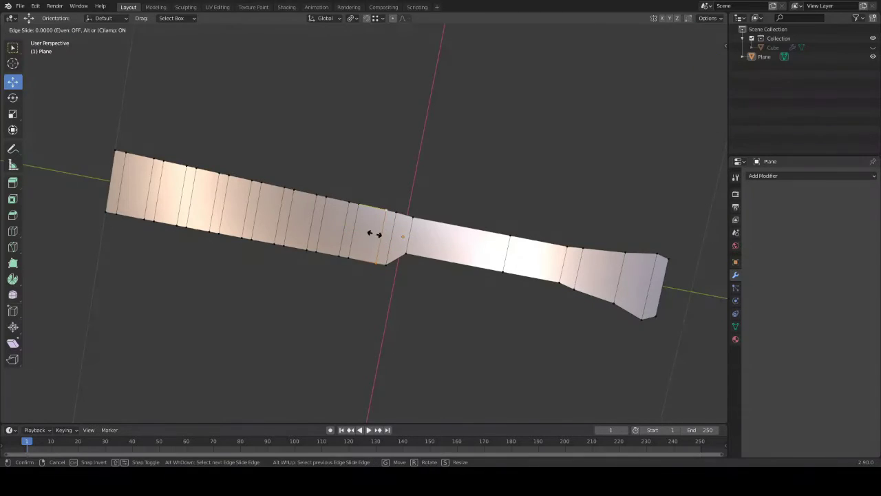
pyautogui.rightClick(374, 234)
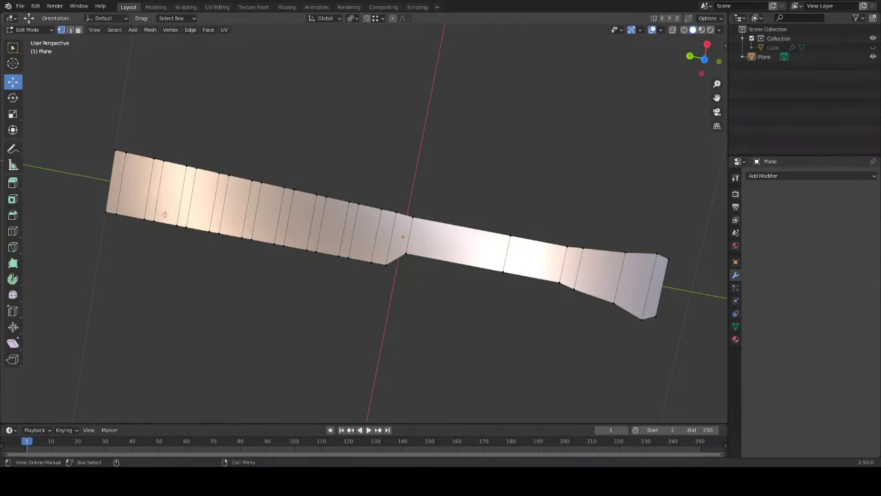
pyautogui.keyDown('alt'); pyautogui.click(124, 192); pyautogui.keyUp('alt')
pyautogui.press('g')
pyautogui.press('g')
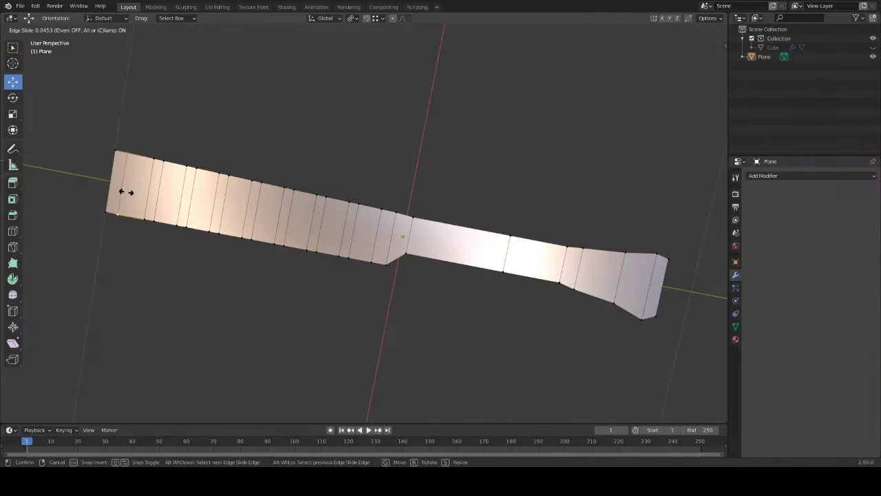
pyautogui.click(127, 193)
pyautogui.click(248, 270)
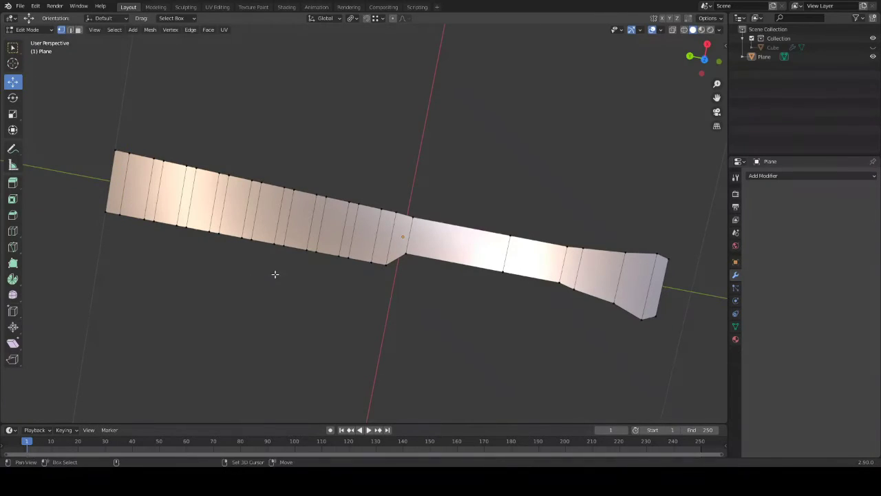
pyautogui.moveTo(275, 273); pyautogui.dragTo(277, 274, button='middle')
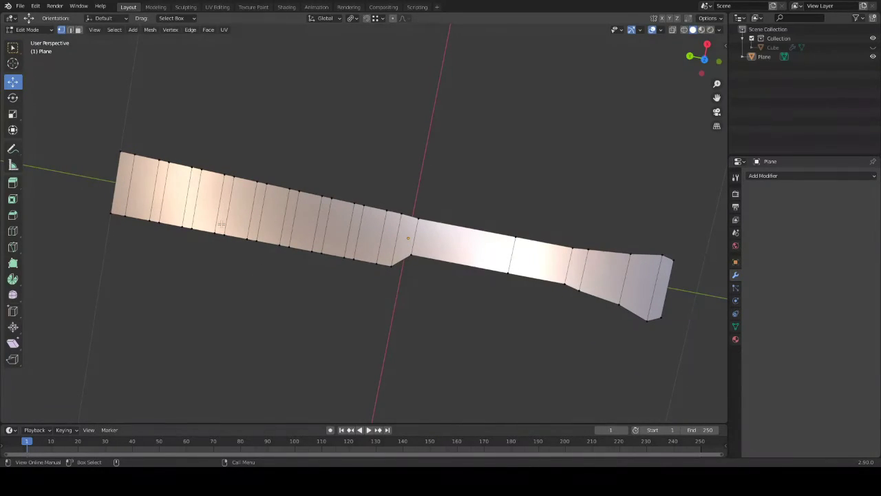
# Move the comb's left end edge slightly further out
pyautogui.click(113, 175)
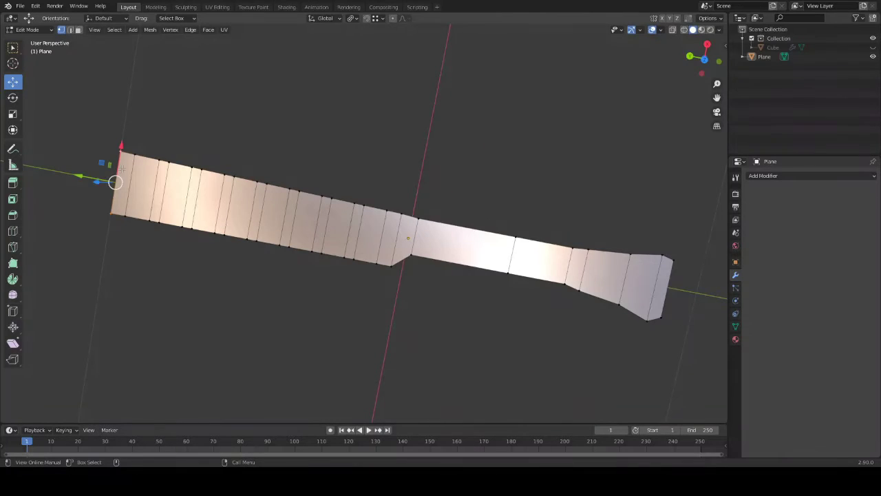
pyautogui.moveTo(78, 177); pyautogui.dragTo(72, 176)
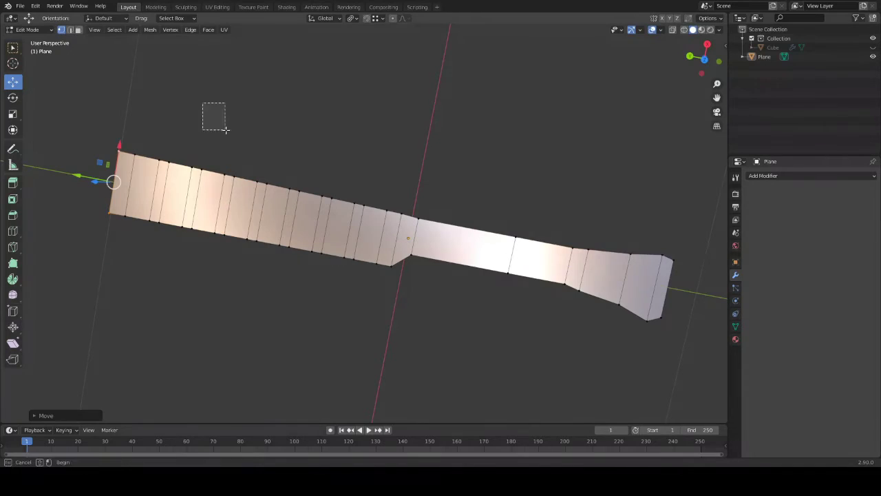
pyautogui.moveTo(204, 103); pyautogui.dragTo(230, 131)
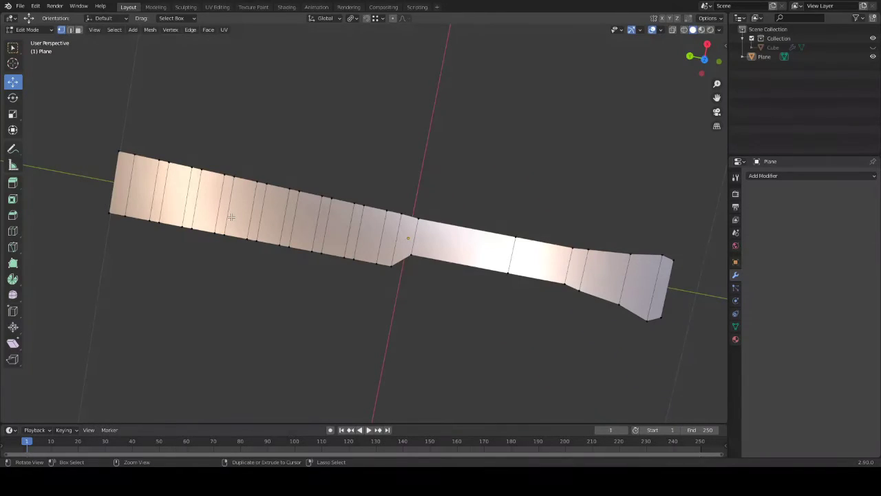
# Cut a centred lengthwise edge loop along the comb's full length
pyautogui.hotkey('ctrl', 'r')
pyautogui.click(231, 214)
pyautogui.rightClick(231, 214)
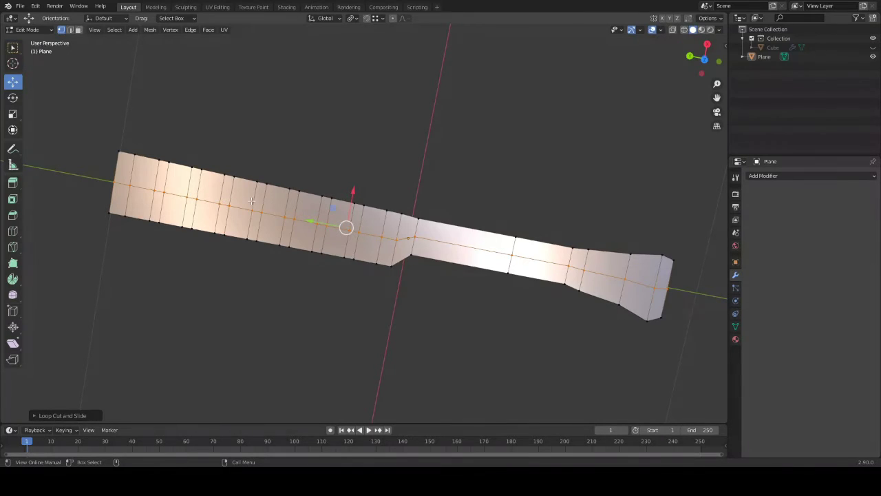
# Slide the lengthwise edge loop to a new position
pyautogui.press('g')
pyautogui.press('g')
pyautogui.click(248, 186)
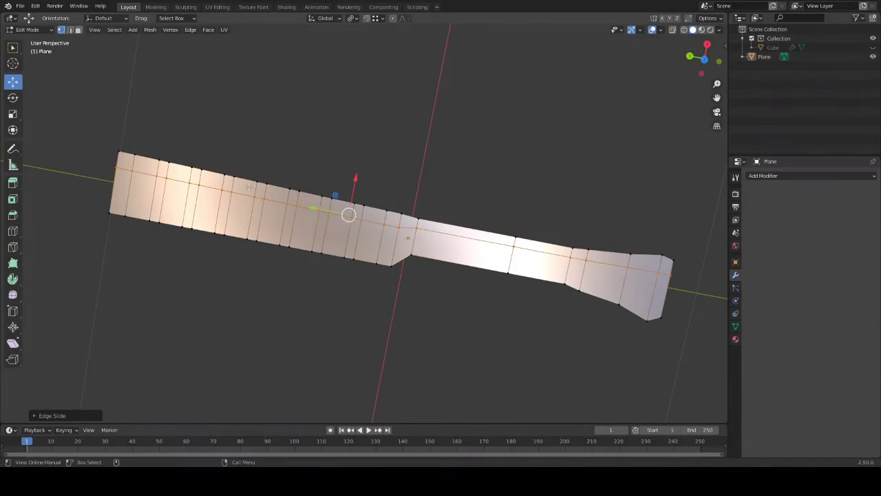
pyautogui.click(192, 94)
# Chamfer the top-left corner by moving its corner vertex about 0.014 m
pyautogui.scroll(5, 230, 100)
pyautogui.moveTo(197, 144)
pyautogui.mouseDown(button='middle')
pyautogui.moveTo(305, 133)
pyautogui.moveTo(225, 171)
pyautogui.mouseUp(button='middle')
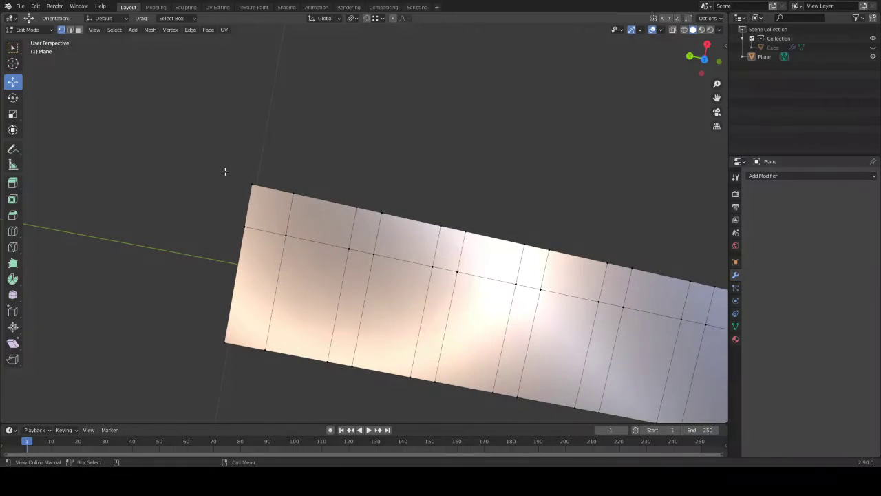
pyautogui.moveTo(218, 161); pyautogui.dragTo(262, 195)
pyautogui.moveTo(213, 178); pyautogui.dragTo(226, 181)
pyautogui.moveTo(271, 150); pyautogui.dragTo(269, 162)
# Zoom out to the whole comb and start box-selecting the handle-end vertices
pyautogui.scroll(-4, 345, 143)
pyautogui.moveTo(340, 144); pyautogui.dragTo(236, 114, button='middle')
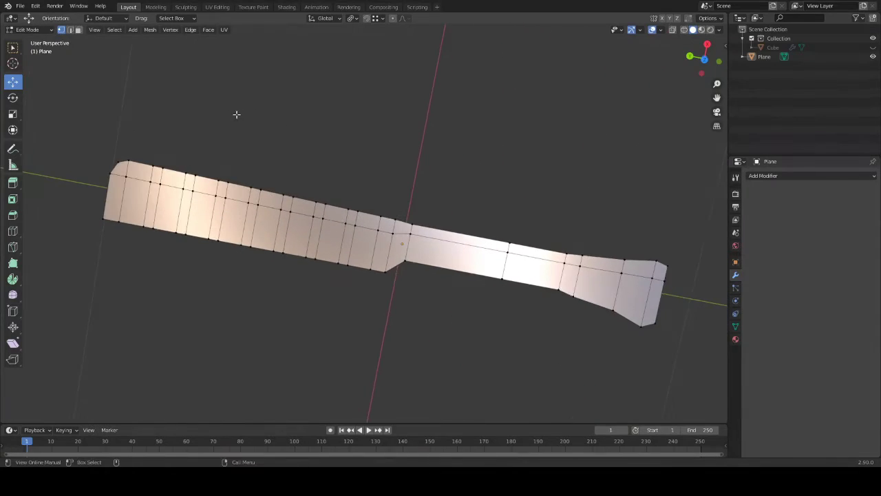
pyautogui.scroll(-3, 237, 114)
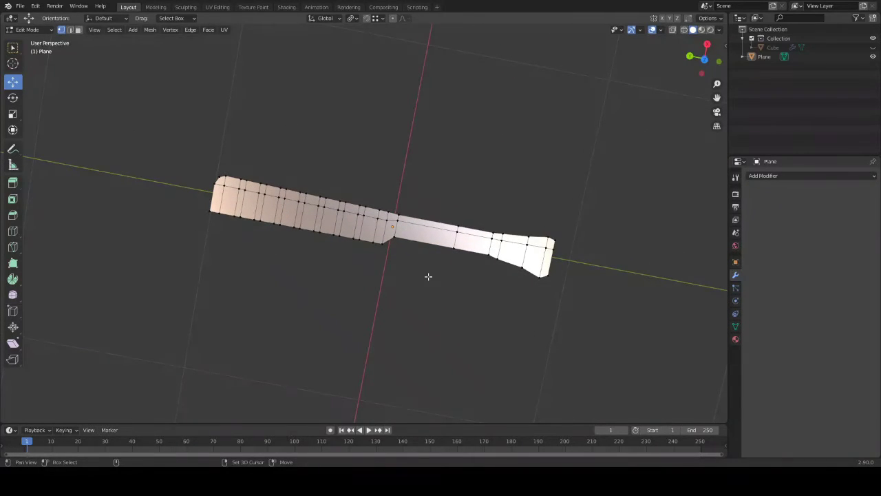
pyautogui.scroll(3, 453, 269)
pyautogui.moveTo(486, 275); pyautogui.dragTo(445, 273, button='middle')
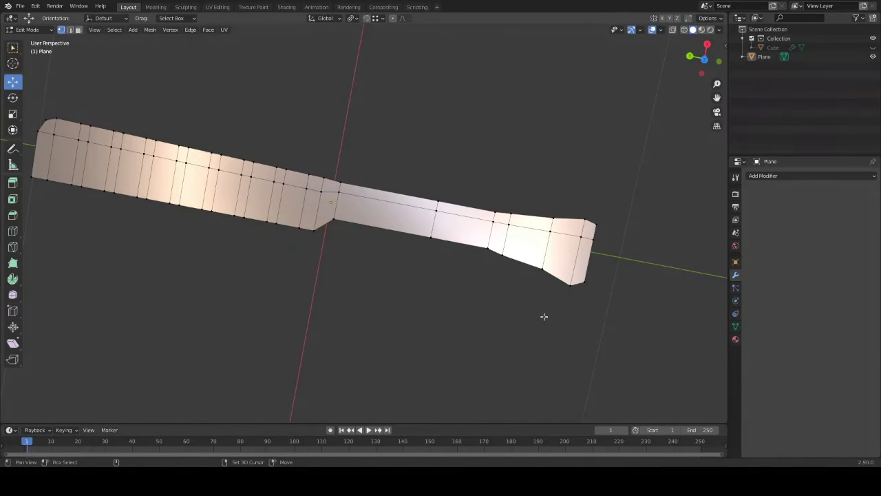
pyautogui.moveTo(620, 325)
pyautogui.mouseDown()
pyautogui.moveTo(449, 295)
pyautogui.moveTo(529, 329)
pyautogui.mouseUp()
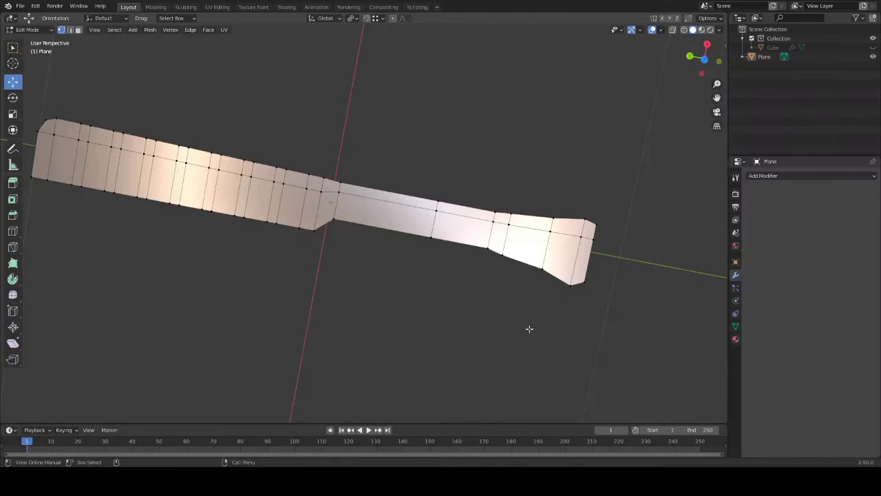
# From top view, move the handle's left-edge vertices about 0.07 m outward along X
pyautogui.press('KP_7')
pyautogui.keyDown('shift'); pyautogui.moveTo(342, 327); pyautogui.dragTo(214, 266, button='middle'); pyautogui.keyUp('shift')
pyautogui.scroll(1, 241, 266)
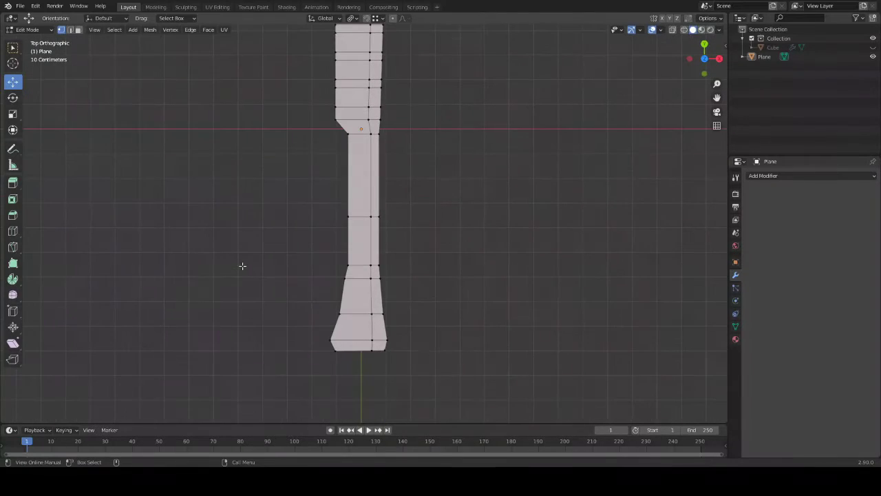
pyautogui.moveTo(249, 369); pyautogui.dragTo(350, 127)
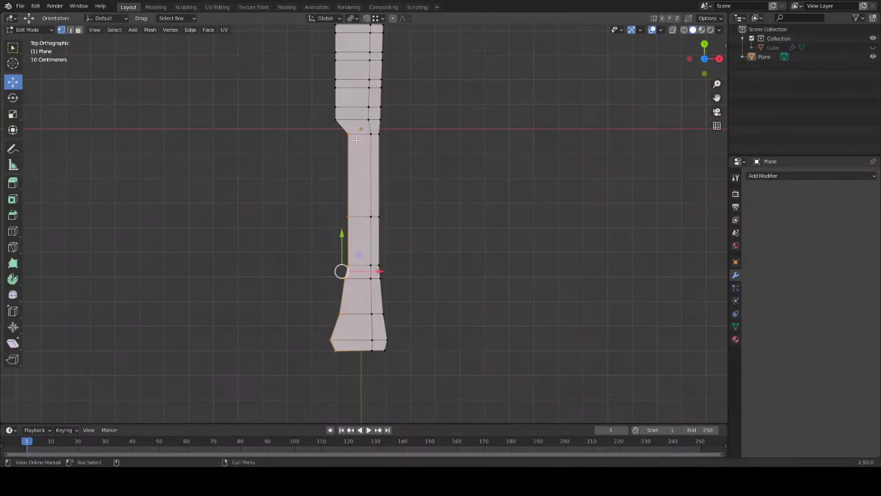
pyautogui.moveTo(379, 272); pyautogui.dragTo(355, 270)
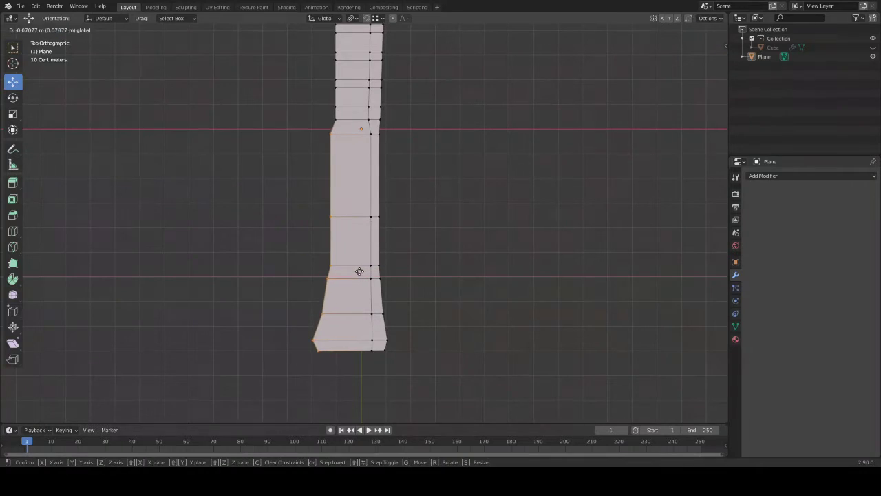
pyautogui.click(487, 278)
# Frame the comb's head and switch to Edge select mode with box selection
pyautogui.scroll(-2, 487, 277)
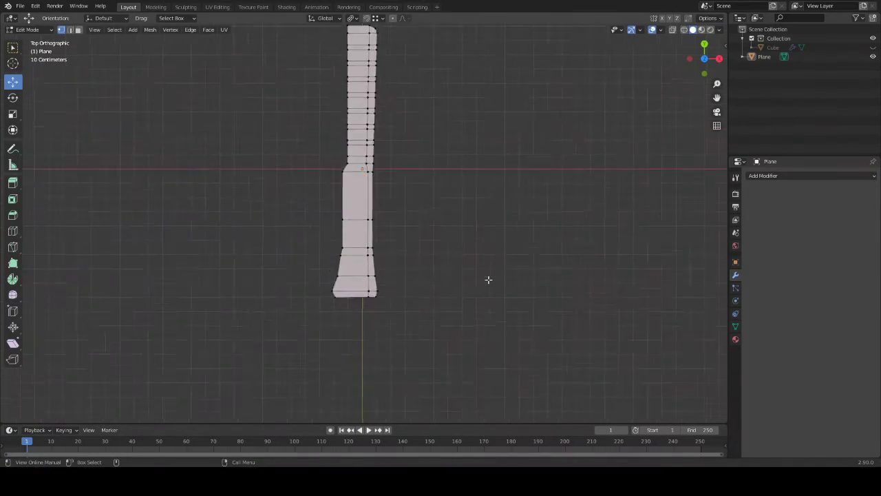
pyautogui.scroll(-1, 484, 286)
pyautogui.scroll(2, 446, 295)
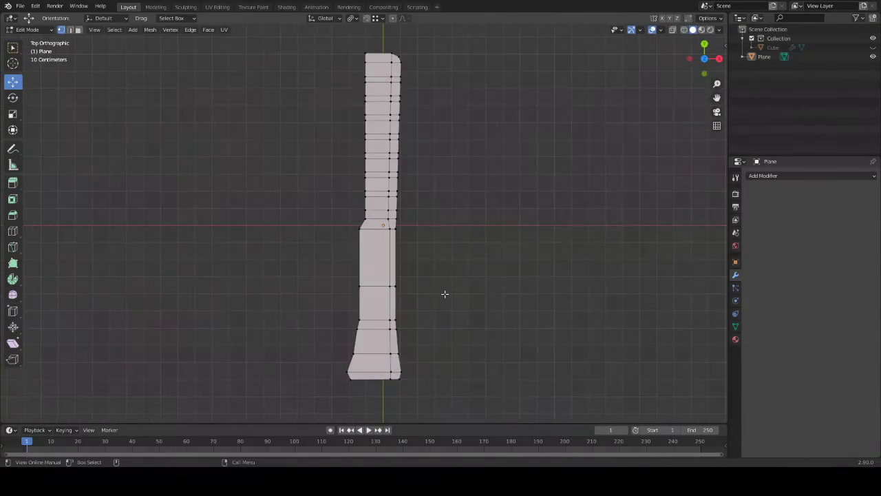
pyautogui.moveTo(435, 239)
pyautogui.keyDown('shift'); pyautogui.mouseDown(button='middle')
pyautogui.moveTo(456, 222)
pyautogui.moveTo(474, 244)
pyautogui.mouseUp(button='middle'); pyautogui.keyUp('shift')
pyautogui.scroll(2, 400, 110)
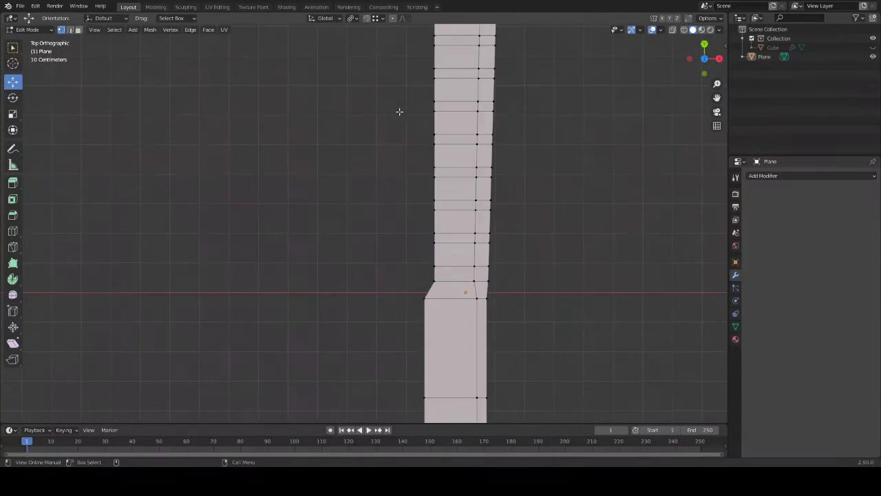
pyautogui.keyDown('shift'); pyautogui.moveTo(399, 110); pyautogui.dragTo(338, 163, button='middle'); pyautogui.keyUp('shift')
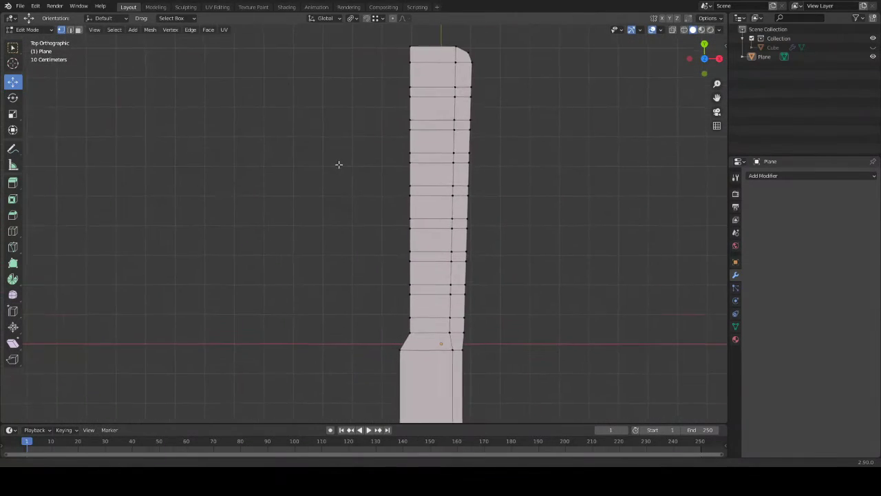
pyautogui.click(70, 29)
pyautogui.click(12, 47)
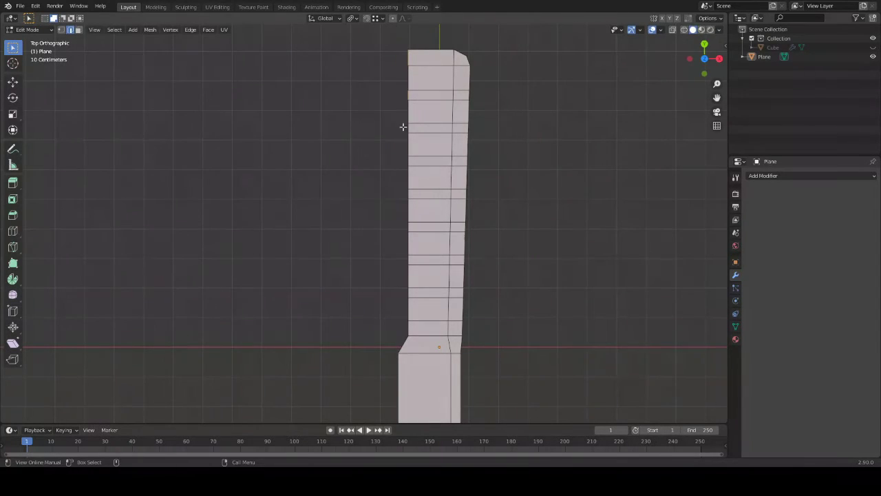
# Extrude alternating left edges of the head along X into nine teeth
pyautogui.press('b')
pyautogui.moveTo(407, 127); pyautogui.dragTo(406, 131)
pyautogui.click(13, 82)
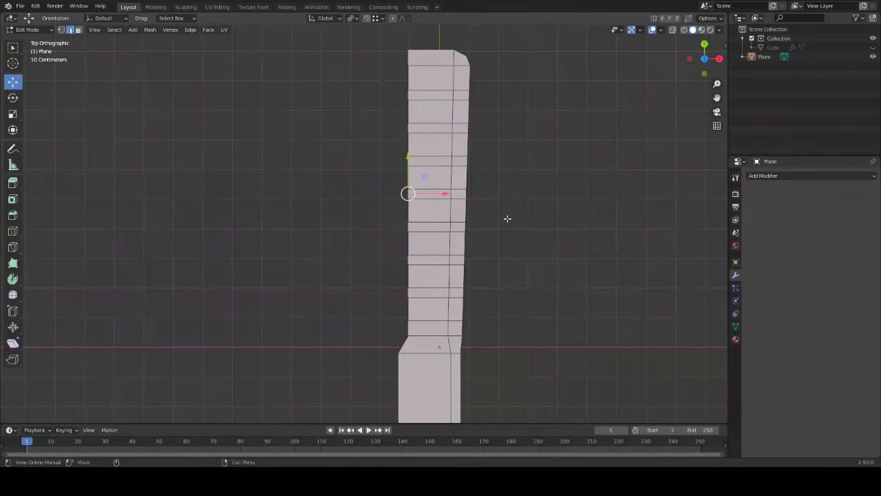
pyautogui.press('e')
pyautogui.rightClick(486, 227)
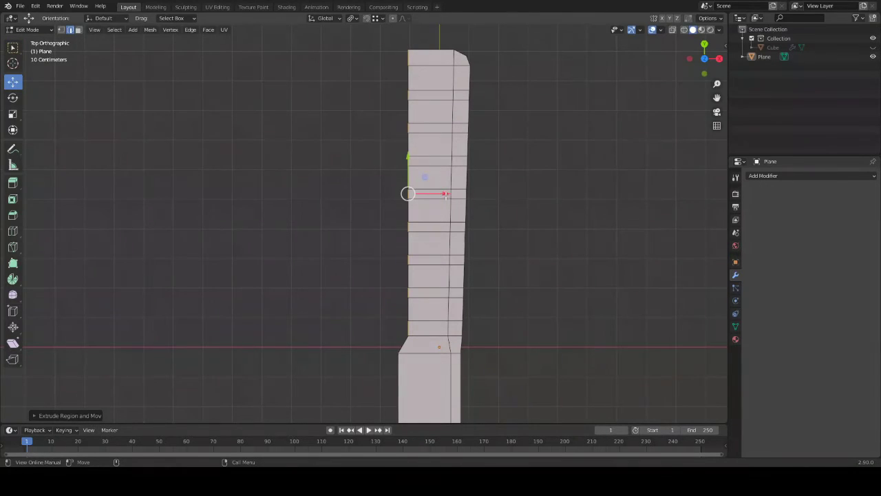
pyautogui.press('e')
pyautogui.press('x')
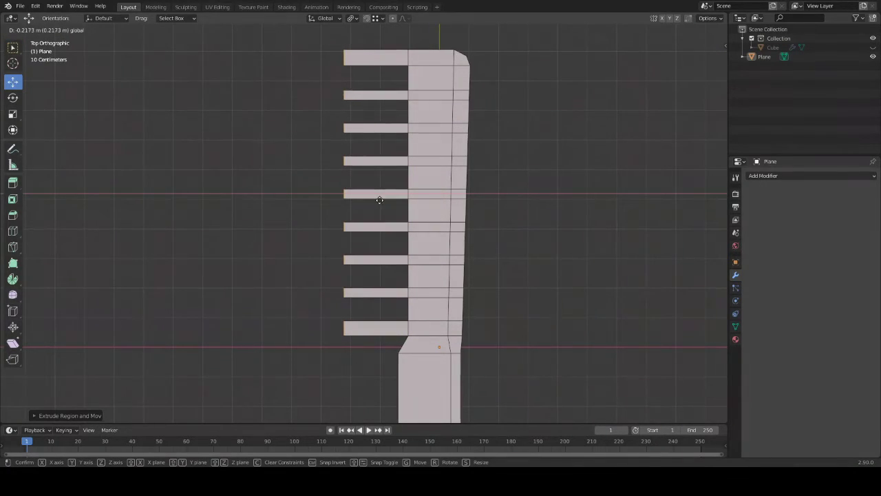
pyautogui.click(376, 199)
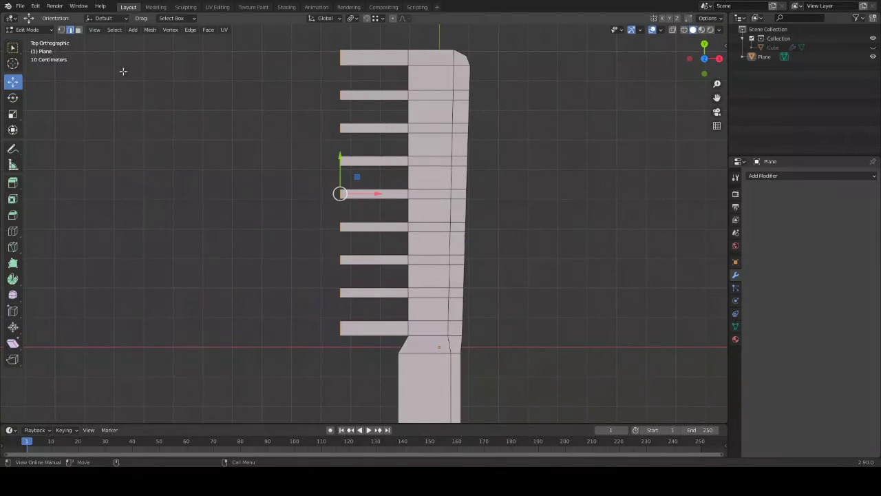
# Slant the lowest tooth by moving its bottom-left corner vertex about 0.054 m left
pyautogui.click(62, 30)
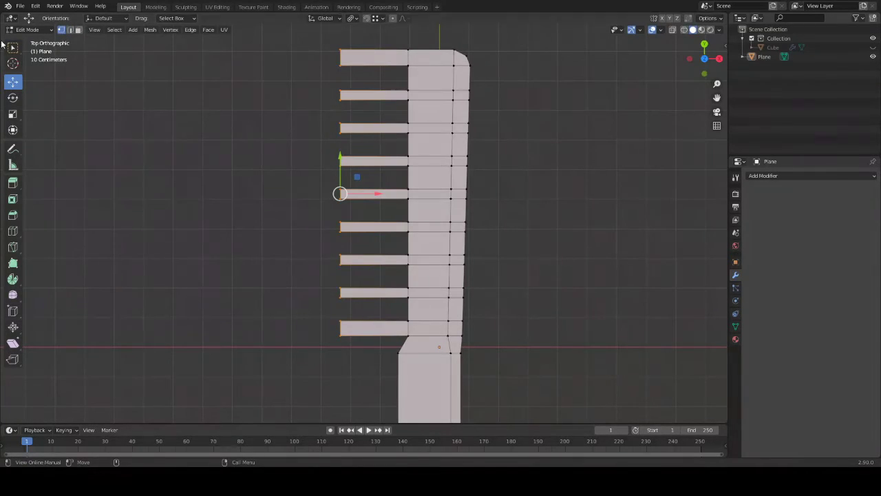
pyautogui.click(12, 47)
pyautogui.click(317, 311)
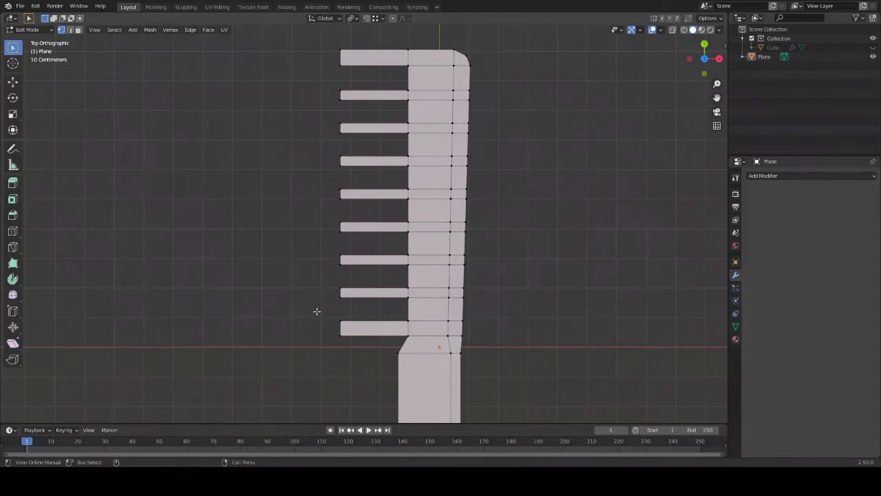
pyautogui.click(414, 334)
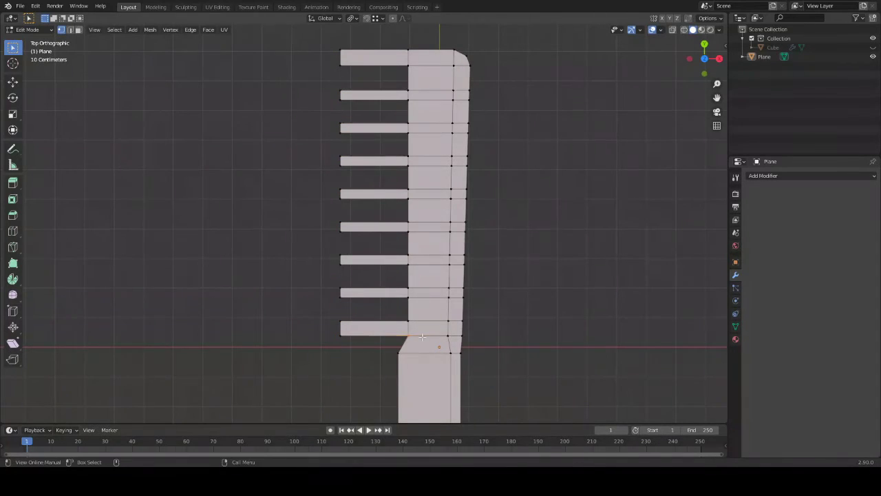
pyautogui.click(13, 82)
pyautogui.moveTo(448, 337); pyautogui.dragTo(429, 334)
pyautogui.click(523, 158)
pyautogui.scroll(-3, 491, 97)
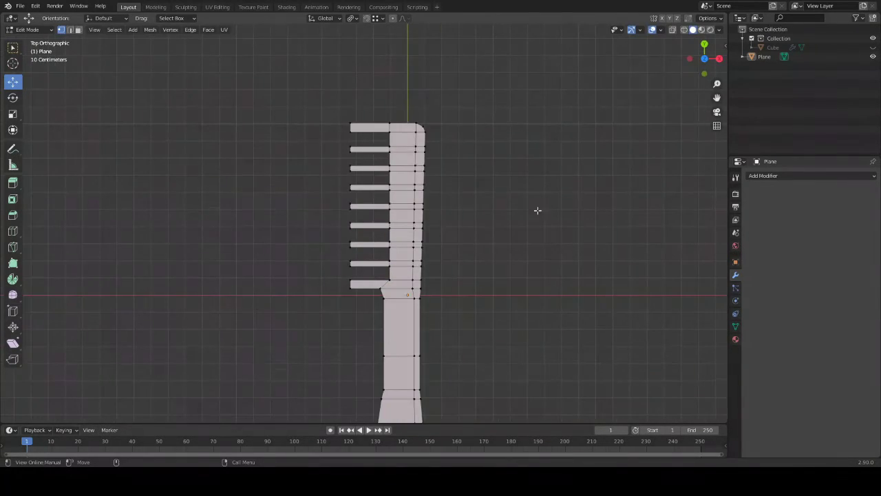
# Lengthen the middle teeth by selecting their tip edges and pulling them outward
pyautogui.click(13, 47)
pyautogui.moveTo(105, 79); pyautogui.dragTo(161, 143)
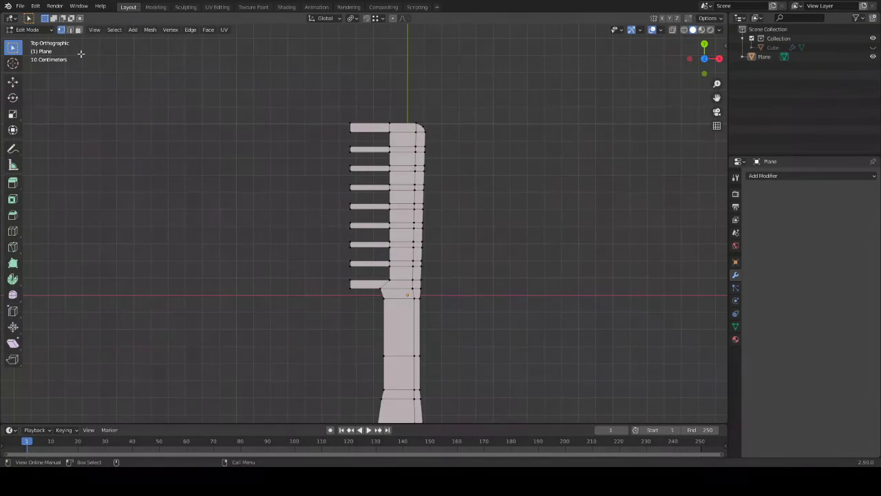
pyautogui.moveTo(209, 212)
pyautogui.mouseDown(button='middle')
pyautogui.moveTo(426, 242)
pyautogui.moveTo(309, 247)
pyautogui.moveTo(360, 269)
pyautogui.mouseUp(button='middle')
pyautogui.scroll(3, 268, 244)
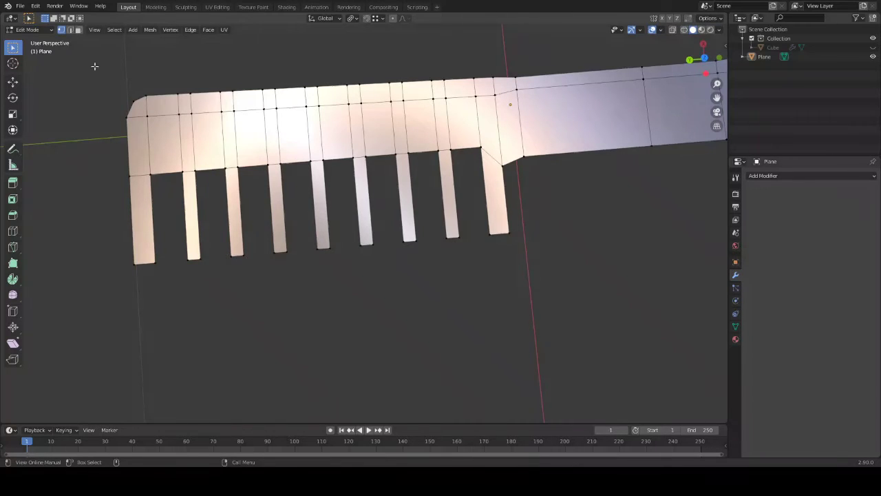
pyautogui.click(70, 29)
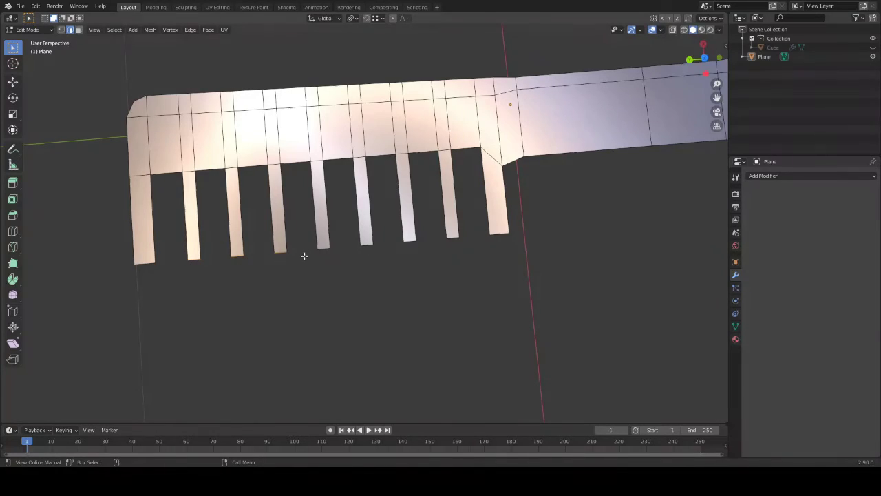
pyautogui.moveTo(320, 245)
pyautogui.mouseDown()
pyautogui.moveTo(325, 256)
pyautogui.moveTo(377, 252)
pyautogui.mouseUp()
pyautogui.keyDown('shift'); pyautogui.moveTo(454, 236); pyautogui.dragTo(452, 241); pyautogui.keyUp('shift')
pyautogui.click(13, 81)
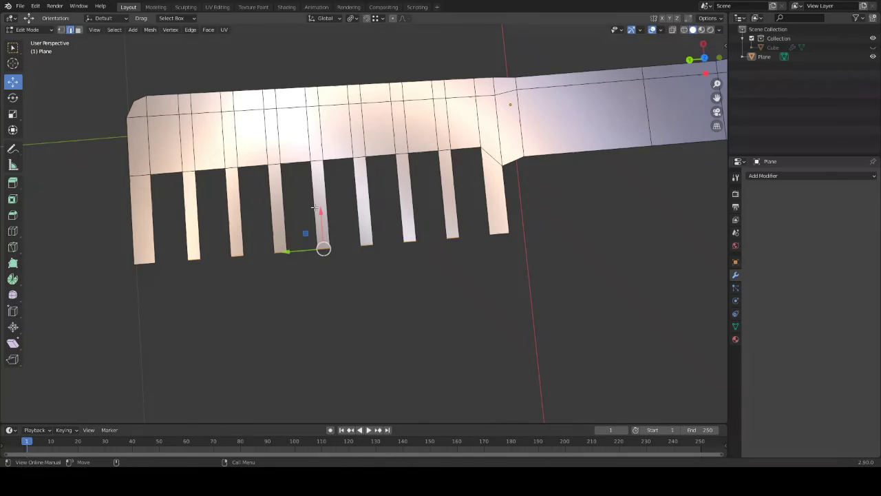
pyautogui.moveTo(323, 244); pyautogui.dragTo(324, 231)
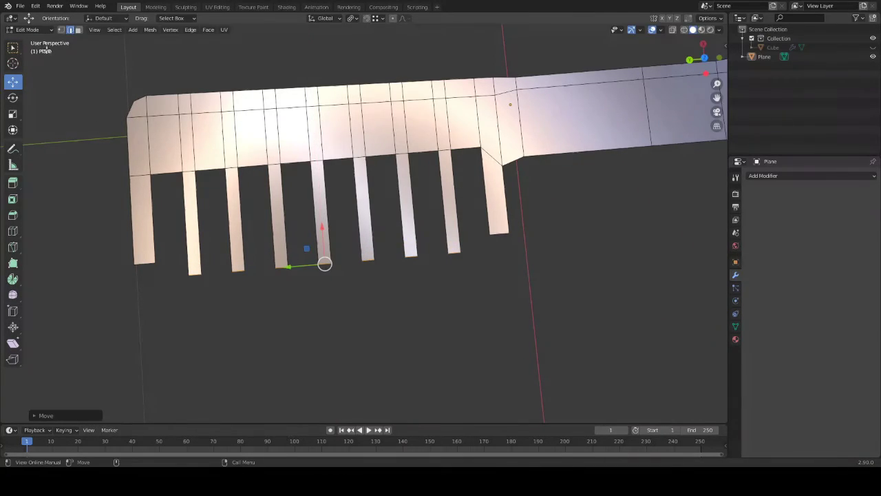
pyautogui.click(13, 47)
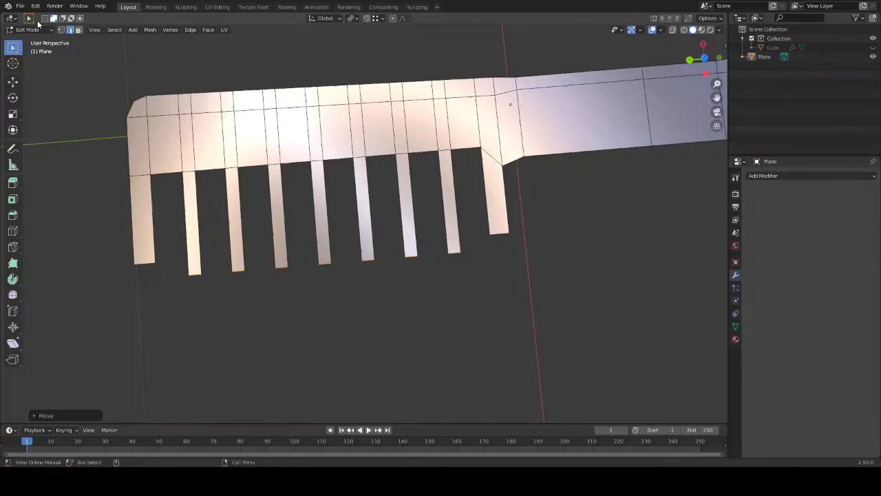
# Lengthen the fourth tooth by moving its tip edge about 0.036 m
pyautogui.click(60, 58)
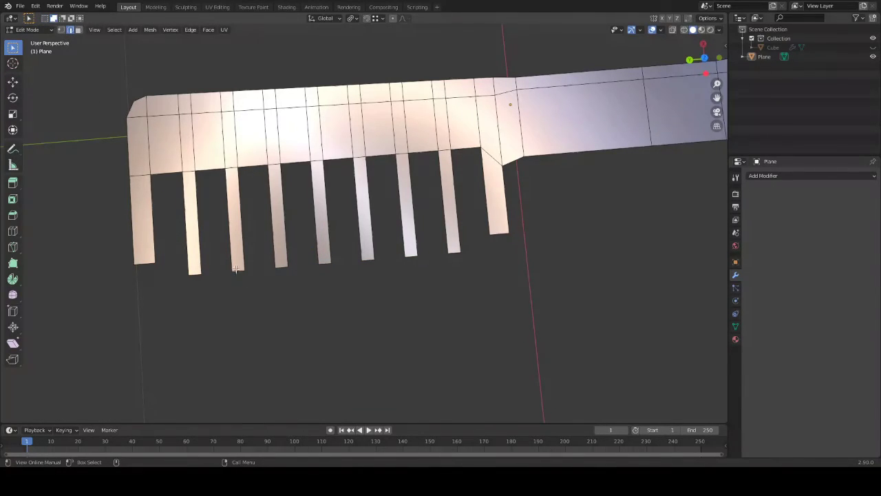
pyautogui.click(280, 266)
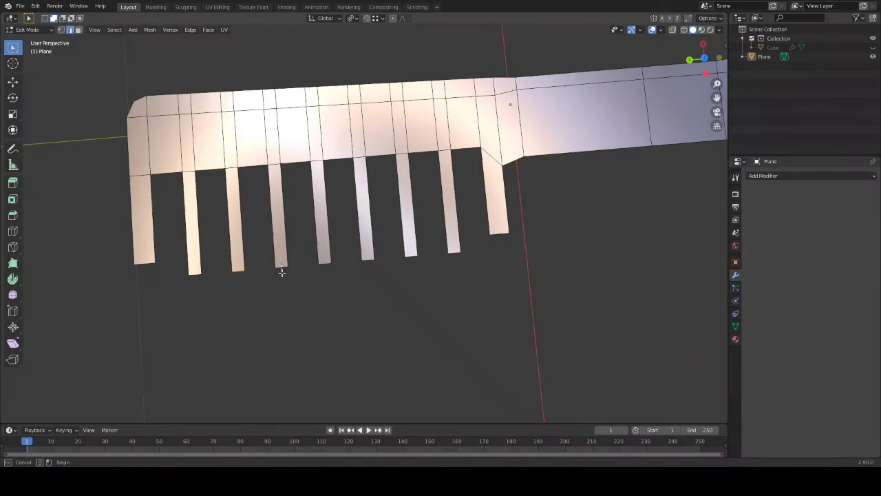
pyautogui.click(18, 88)
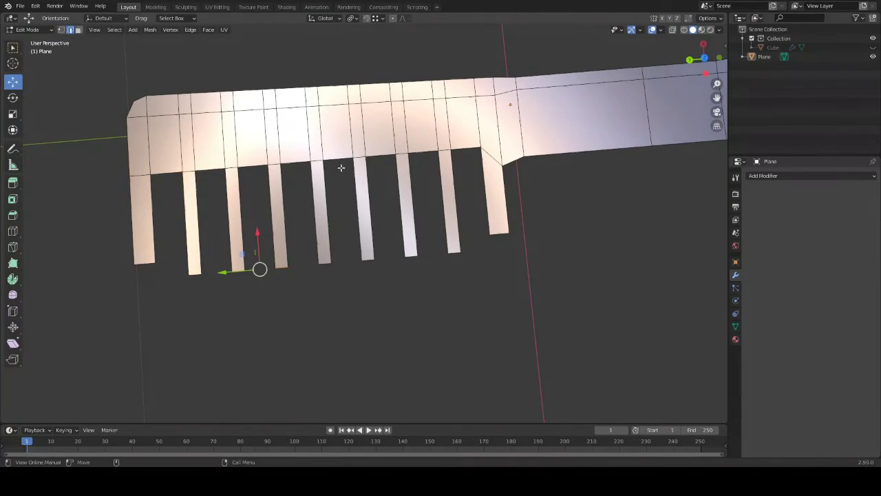
pyautogui.click(261, 250)
pyautogui.scroll(-3, 261, 250)
pyautogui.moveTo(303, 302); pyautogui.dragTo(450, 258, button='middle')
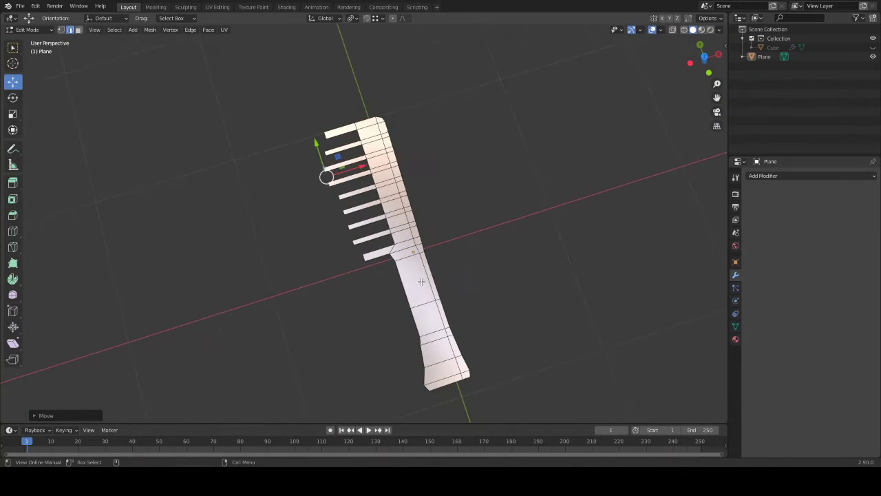
# Orbit to a diagonal view and select the entire comb mesh
pyautogui.click(20, 51)
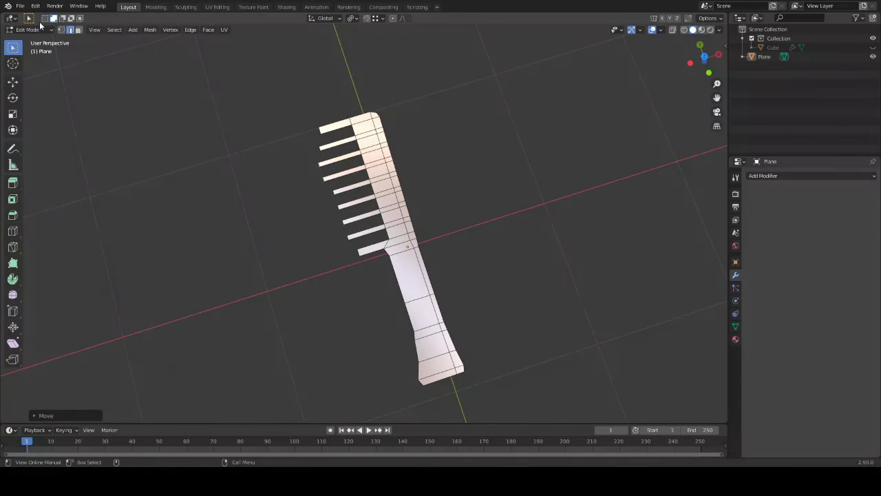
pyautogui.scroll(2, 525, 236)
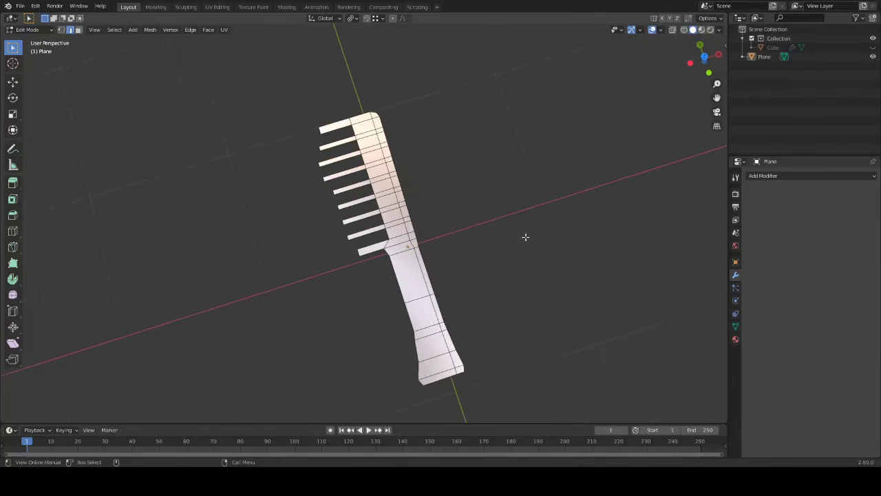
pyautogui.scroll(1, 527, 198)
pyautogui.moveTo(527, 199)
pyautogui.mouseDown(button='middle')
pyautogui.moveTo(519, 189)
pyautogui.moveTo(551, 181)
pyautogui.moveTo(565, 207)
pyautogui.mouseUp(button='middle')
pyautogui.press('a')
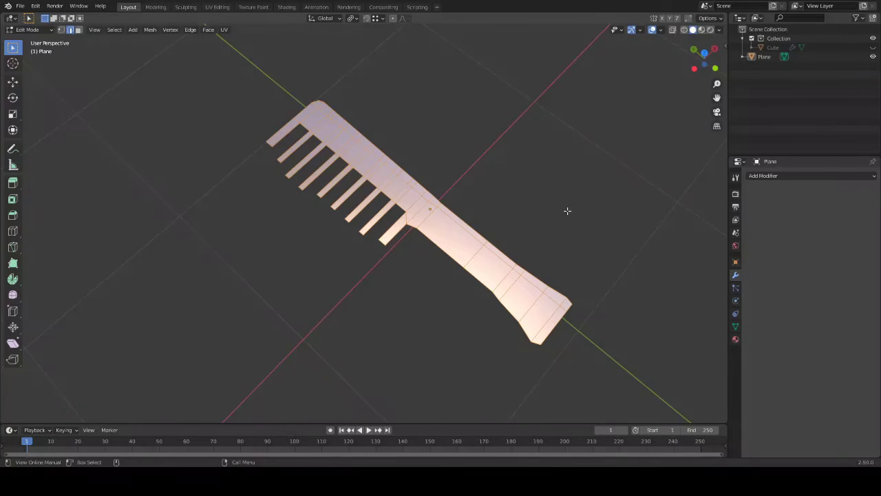
pyautogui.press('s')
pyautogui.click(564, 198)
pyautogui.moveTo(564, 199)
pyautogui.mouseDown(button='middle')
pyautogui.moveTo(541, 172)
pyautogui.moveTo(546, 131)
pyautogui.moveTo(523, 120)
pyautogui.mouseUp(button='middle')
pyautogui.hotkey('alt', 'a')
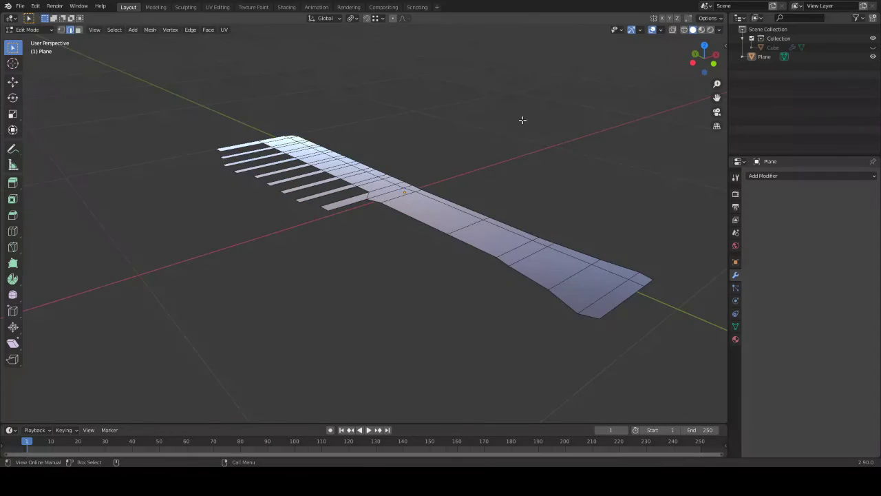
pyautogui.press('a')
# In Face mode, extrude the comb about 0.027 m along the normal
pyautogui.click(79, 30)
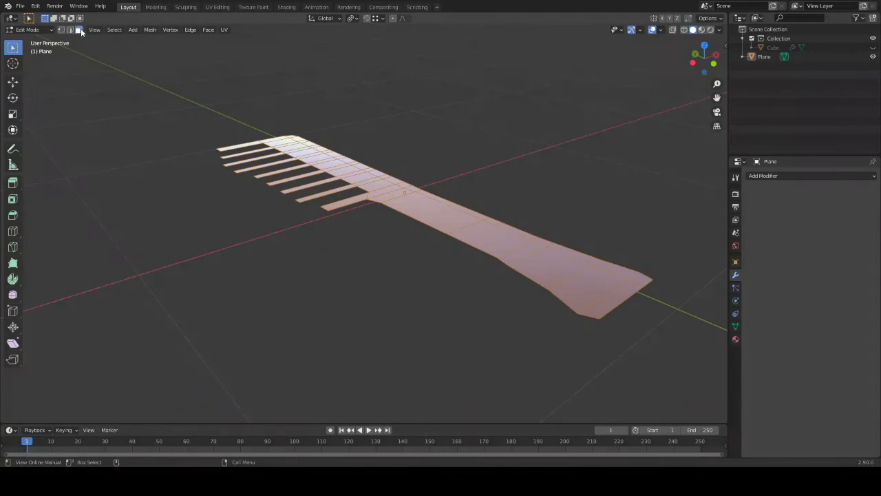
pyautogui.press('e')
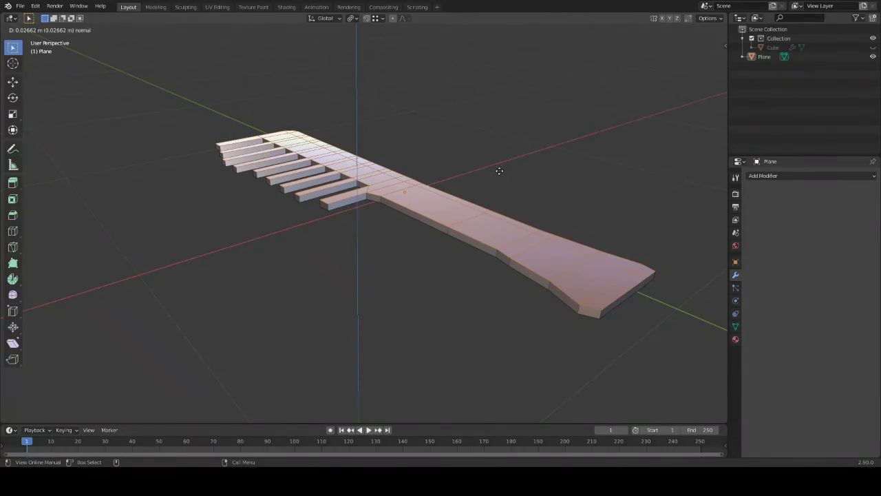
pyautogui.click(499, 171)
pyautogui.click(444, 272)
pyautogui.moveTo(444, 277)
pyautogui.mouseDown(button='middle')
pyautogui.moveTo(492, 305)
pyautogui.moveTo(519, 269)
pyautogui.moveTo(480, 264)
pyautogui.moveTo(448, 275)
pyautogui.moveTo(445, 316)
pyautogui.moveTo(441, 303)
pyautogui.mouseUp(button='middle')
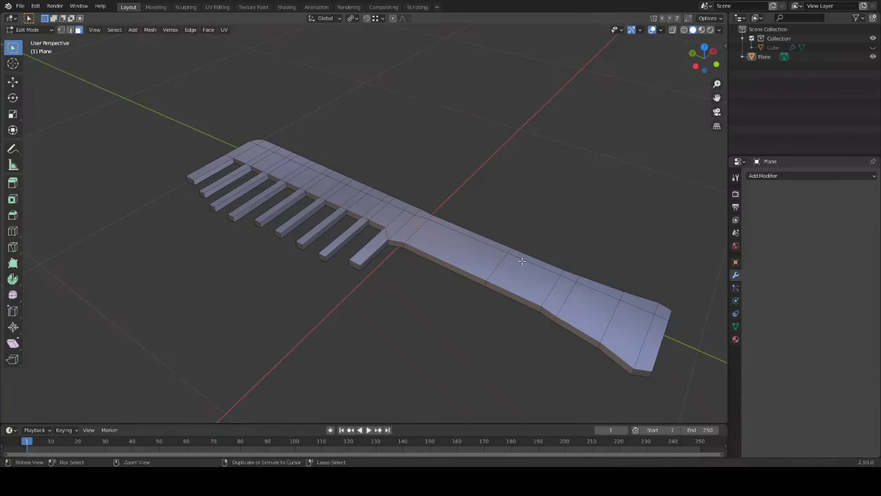
# Select the face loop running down the comb's centre for scaling
pyautogui.hotkey('ctrl', 'e')
pyautogui.press('Escape')
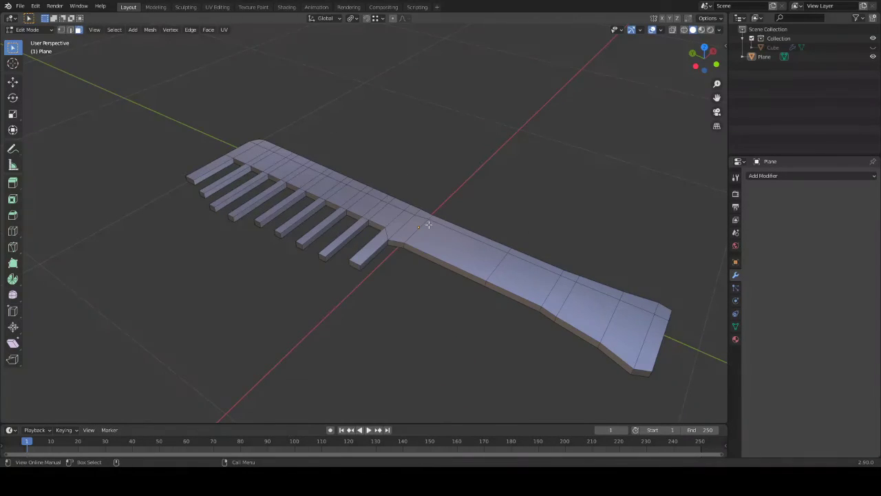
pyautogui.hotkey('ctrl', 'r')
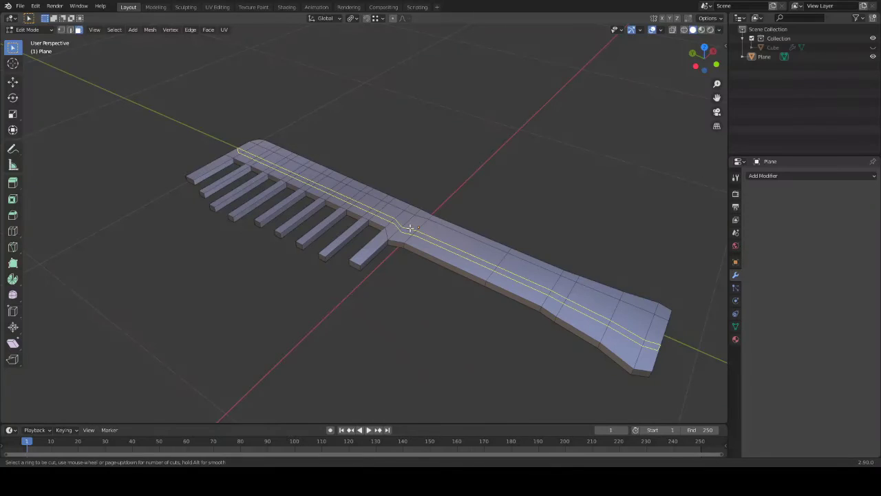
pyautogui.press('Escape')
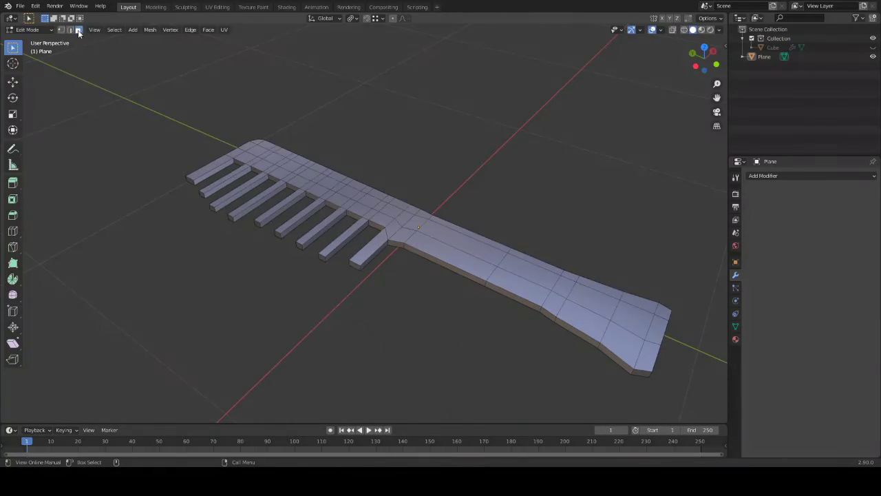
pyautogui.keyDown('alt'); pyautogui.click(565, 283); pyautogui.keyUp('alt')
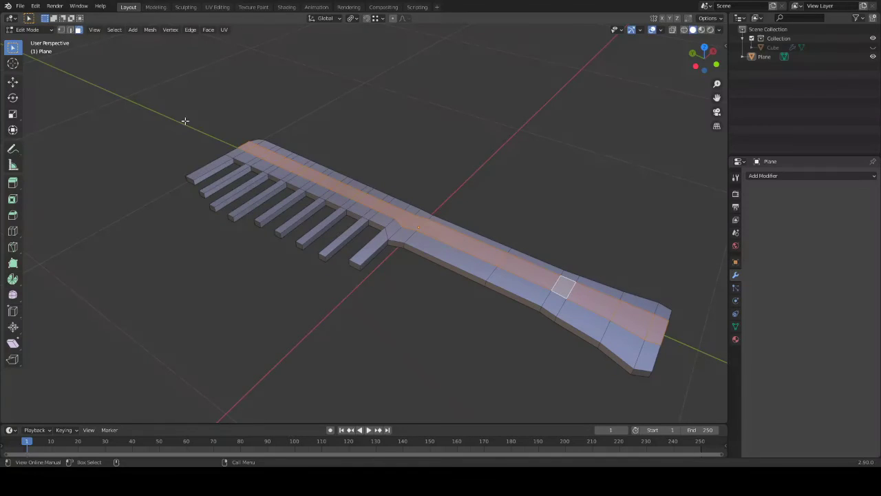
pyautogui.click(12, 113)
# Raise the central band about 1.43 times along Z, then box-select part of the comb
pyautogui.moveTo(386, 124)
pyautogui.mouseDown(button='middle')
pyautogui.moveTo(441, 90)
pyautogui.moveTo(449, 137)
pyautogui.moveTo(428, 141)
pyautogui.mouseUp(button='middle')
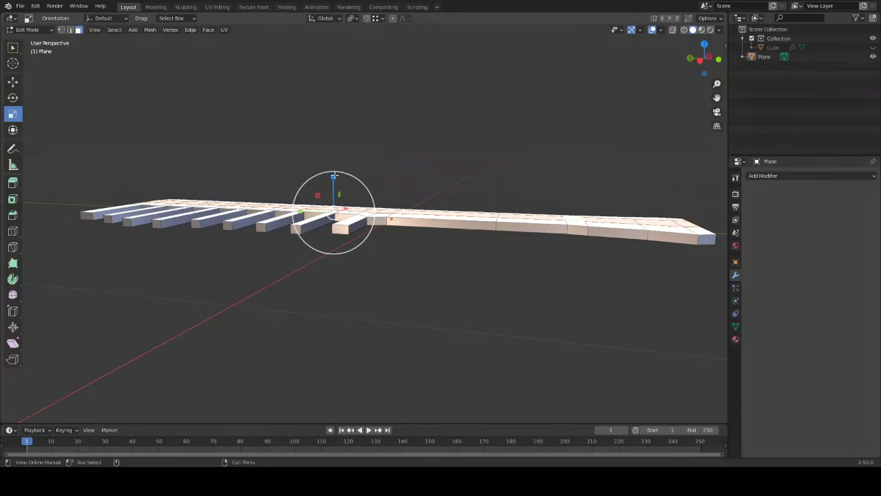
pyautogui.moveTo(333, 176)
pyautogui.mouseDown()
pyautogui.moveTo(334, 130)
pyautogui.moveTo(350, 139)
pyautogui.mouseUp()
pyautogui.moveTo(371, 153)
pyautogui.mouseDown(button='middle')
pyautogui.moveTo(393, 161)
pyautogui.moveTo(403, 186)
pyautogui.moveTo(405, 151)
pyautogui.mouseUp(button='middle')
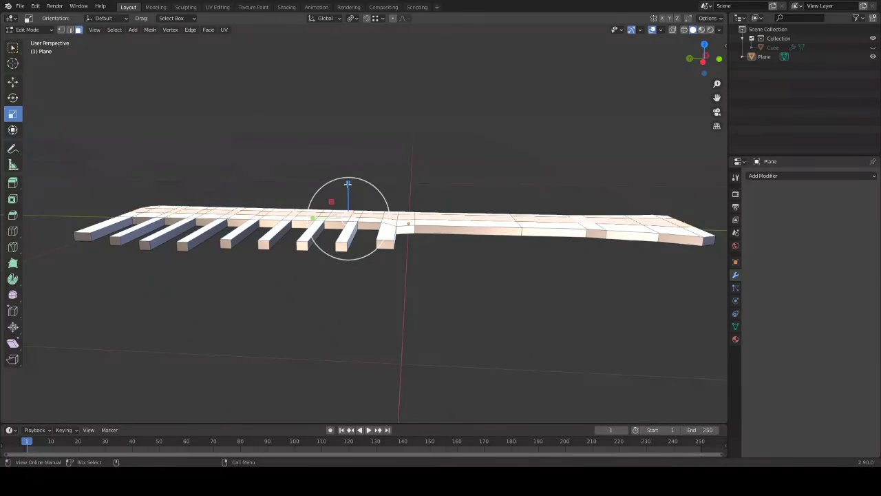
pyautogui.moveTo(347, 184); pyautogui.dragTo(344, 163)
pyautogui.moveTo(345, 164)
pyautogui.mouseDown(button='middle')
pyautogui.moveTo(409, 171)
pyautogui.moveTo(424, 224)
pyautogui.moveTo(420, 172)
pyautogui.moveTo(433, 204)
pyautogui.moveTo(334, 205)
pyautogui.mouseUp(button='middle')
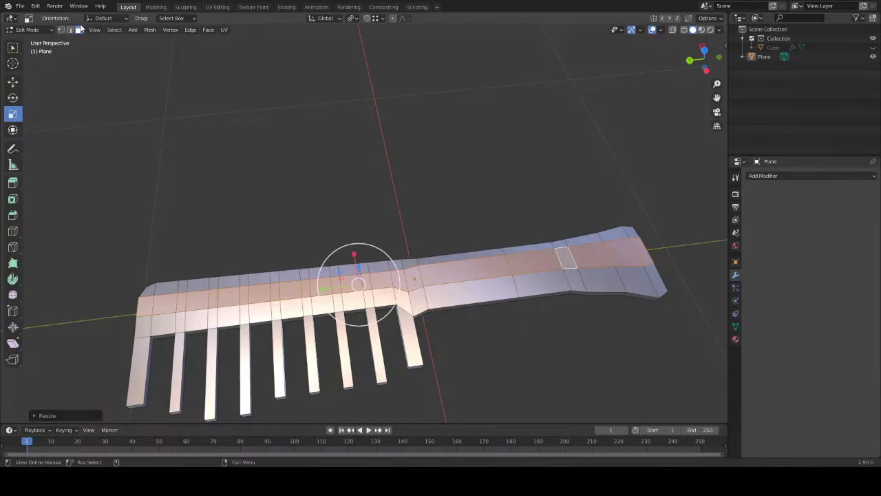
pyautogui.click(12, 50)
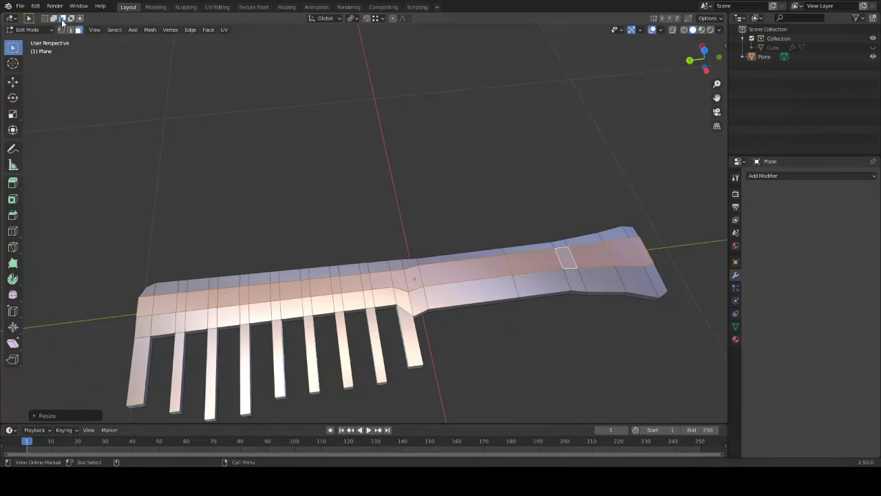
pyautogui.moveTo(118, 233); pyautogui.dragTo(393, 365)
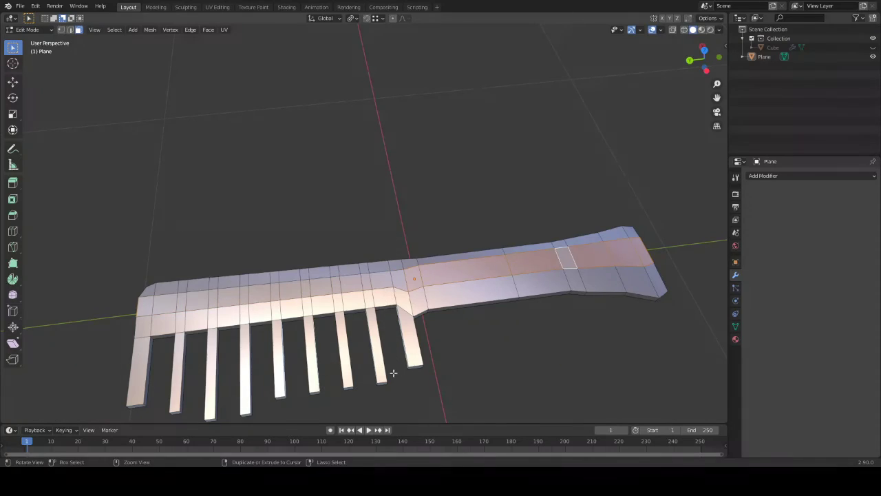
# Box-select the handle's central faces and scale them about 1.41 times along Z
pyautogui.moveTo(393, 368); pyautogui.dragTo(379, 199, button='middle')
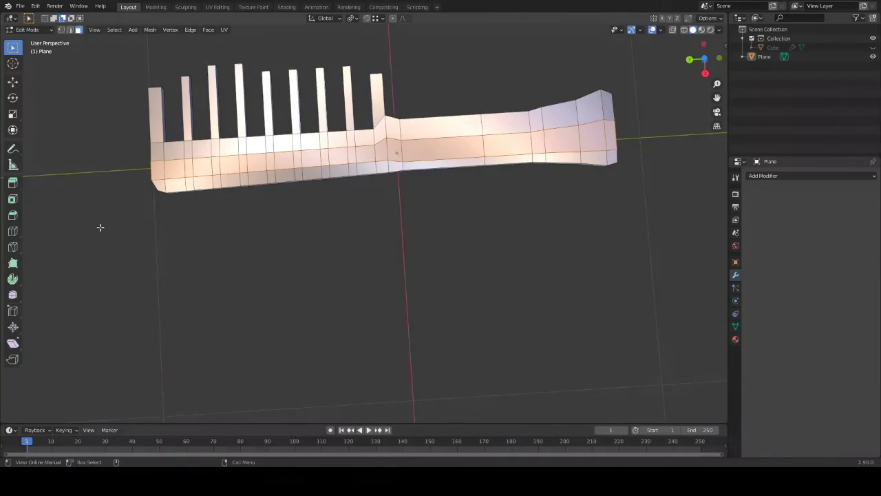
pyautogui.moveTo(100, 227); pyautogui.dragTo(369, 130)
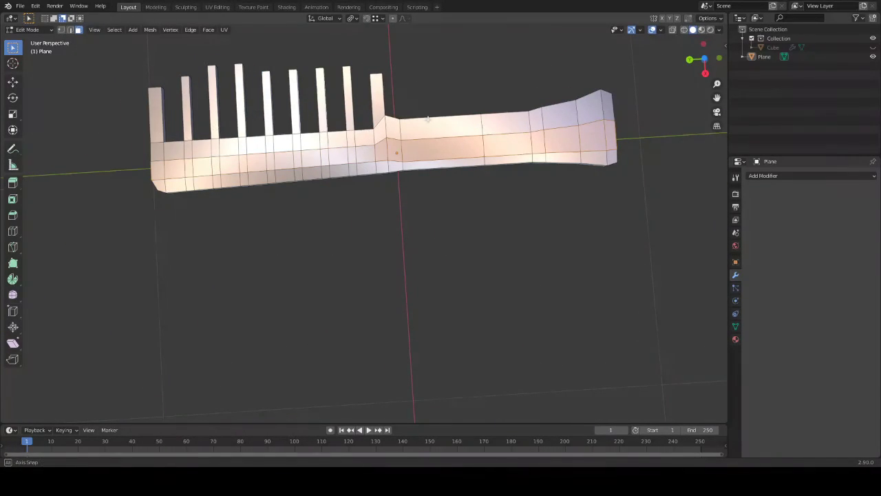
pyautogui.moveTo(428, 118); pyautogui.dragTo(386, 182, button='middle')
pyautogui.moveTo(386, 182); pyautogui.dragTo(386, 155)
pyautogui.moveTo(386, 155)
pyautogui.mouseDown(button='middle')
pyautogui.moveTo(374, 237)
pyautogui.moveTo(324, 332)
pyautogui.moveTo(388, 292)
pyautogui.moveTo(342, 297)
pyautogui.moveTo(321, 312)
pyautogui.moveTo(340, 324)
pyautogui.mouseUp(button='middle')
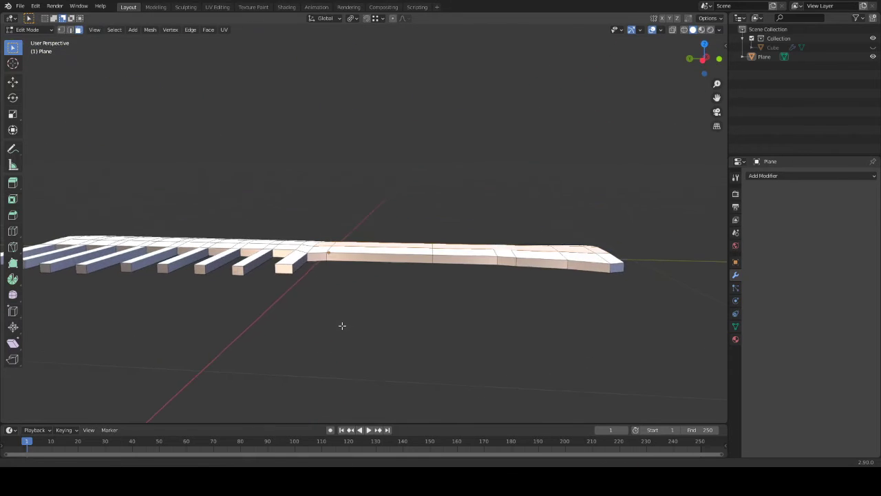
pyautogui.click(12, 114)
pyautogui.moveTo(473, 216); pyautogui.dragTo(474, 206)
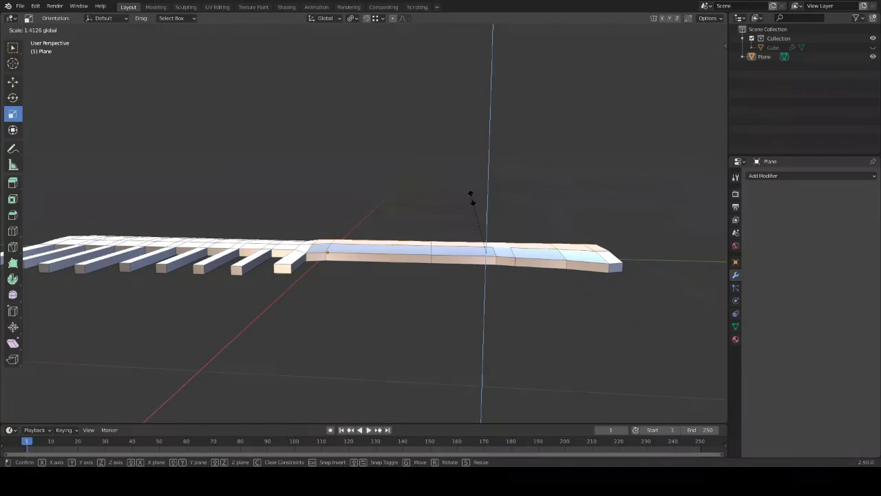
pyautogui.click(473, 199)
pyautogui.moveTo(472, 199)
pyautogui.mouseDown(button='middle')
pyautogui.moveTo(470, 265)
pyautogui.moveTo(162, 99)
pyautogui.mouseUp(button='middle')
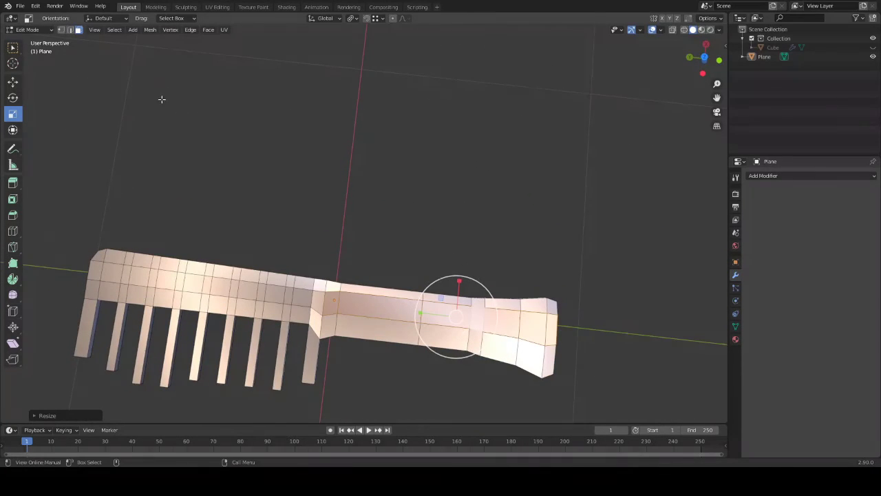
pyautogui.press('w')
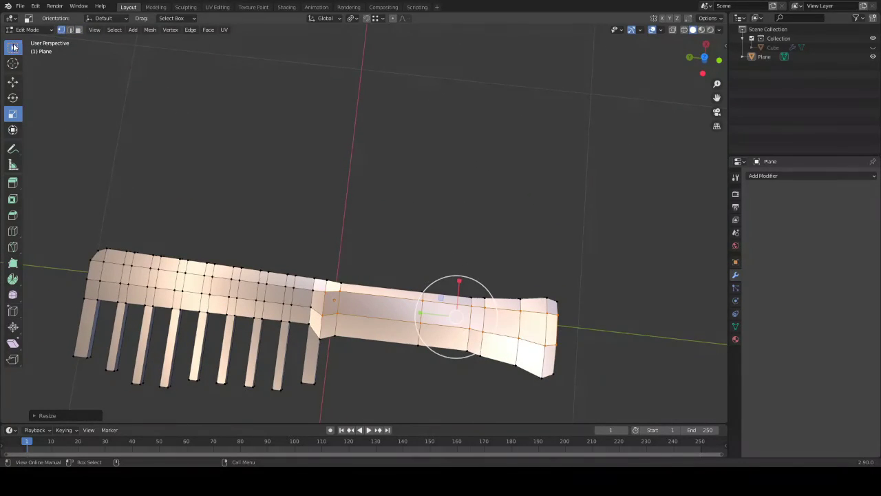
pyautogui.moveTo(374, 208)
pyautogui.mouseDown(button='middle')
pyautogui.moveTo(340, 144)
pyautogui.moveTo(374, 146)
pyautogui.moveTo(373, 179)
pyautogui.moveTo(404, 186)
pyautogui.moveTo(403, 283)
pyautogui.moveTo(397, 261)
pyautogui.moveTo(389, 303)
pyautogui.moveTo(408, 247)
pyautogui.moveTo(481, 155)
pyautogui.mouseUp(button='middle')
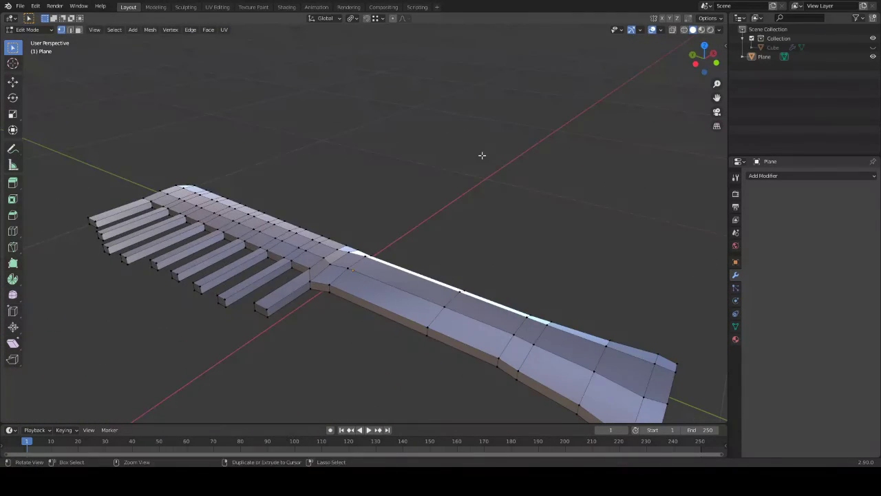
# In face select mode, select the tip faces of the second and third comb teeth
pyautogui.click(78, 31)
pyautogui.moveTo(289, 186)
pyautogui.mouseDown(button='middle')
pyautogui.moveTo(359, 150)
pyautogui.moveTo(226, 221)
pyautogui.mouseUp(button='middle')
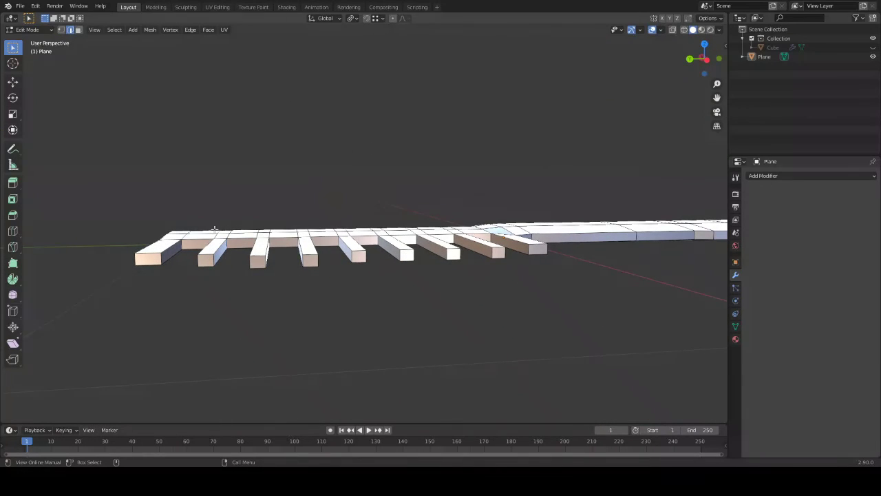
pyautogui.scroll(2, 214, 229)
pyautogui.click(78, 31)
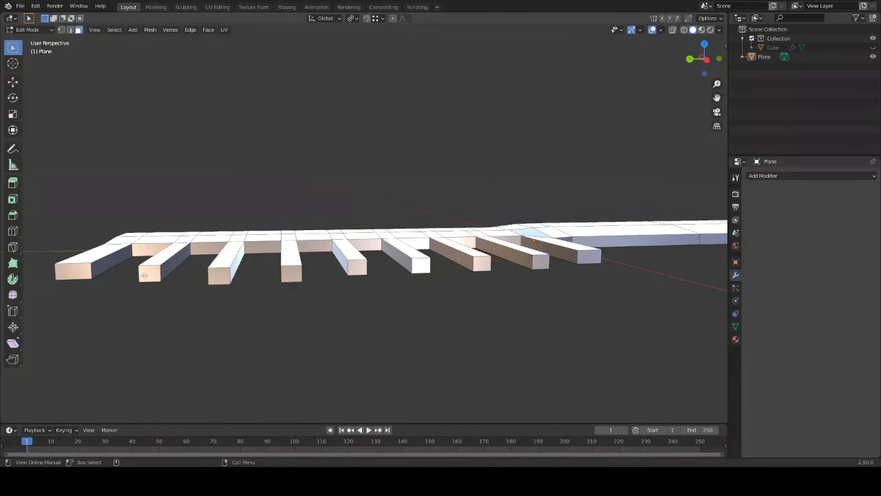
pyautogui.keyDown('shift'); pyautogui.click(144, 275); pyautogui.keyUp('shift')
pyautogui.keyDown('shift'); pyautogui.click(217, 274); pyautogui.keyUp('shift')
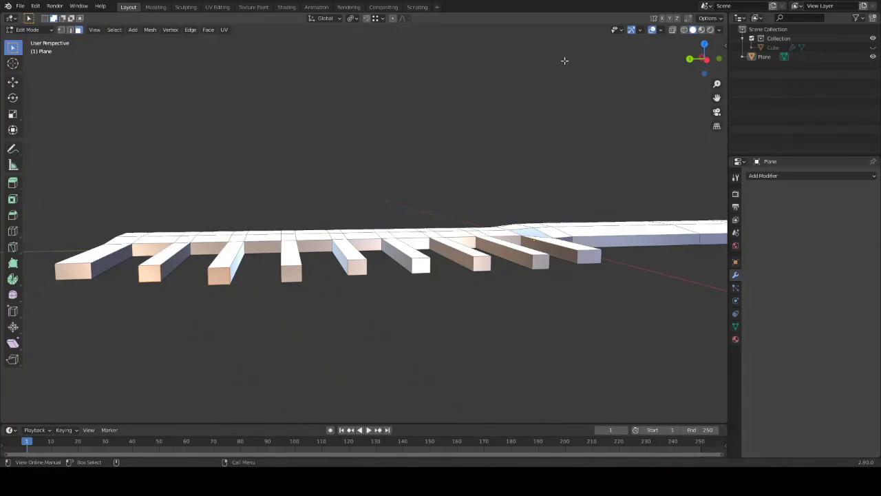
# Display the mesh with a grey MatCap in Viewport Shading
pyautogui.click(719, 30)
pyautogui.click(713, 98)
pyautogui.click(634, 129)
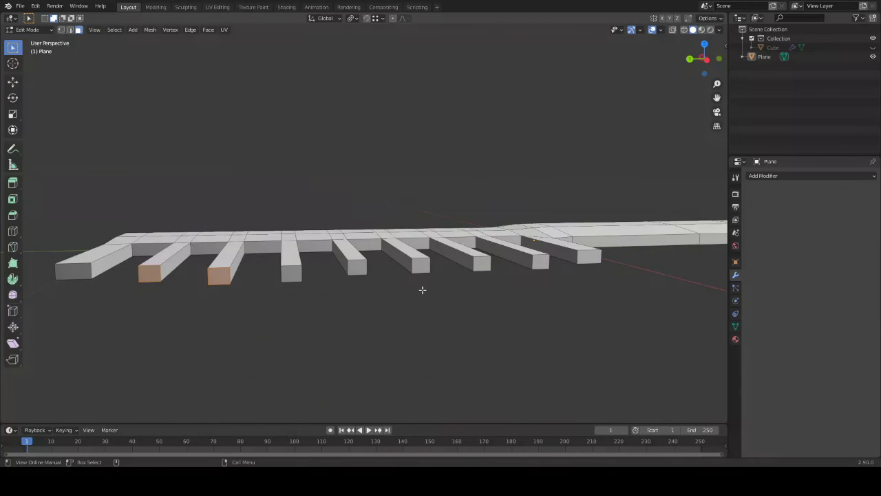
# Add the fourth through seventh teeth's tip faces to the selection
pyautogui.keyDown('shift'); pyautogui.click(358, 265); pyautogui.keyUp('shift')
pyautogui.keyDown('shift'); pyautogui.click(414, 263); pyautogui.keyUp('shift')
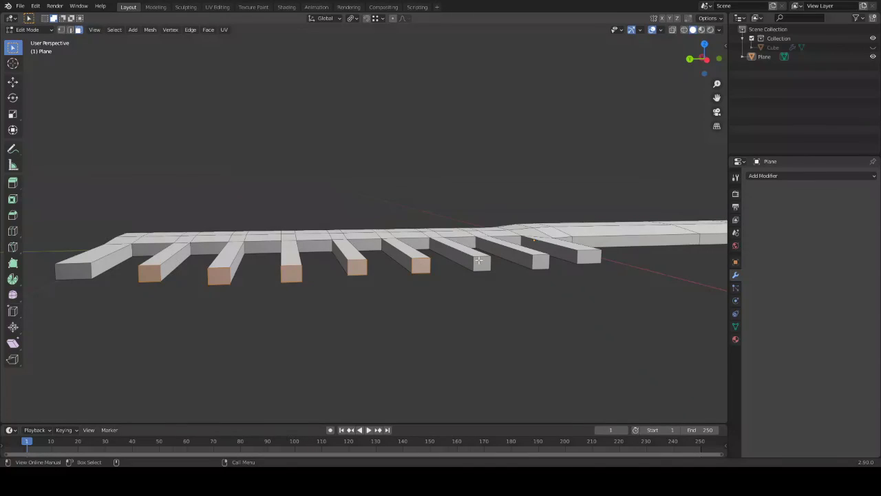
pyautogui.keyDown('shift'); pyautogui.click(478, 260); pyautogui.keyUp('shift')
pyautogui.keyDown('shift'); pyautogui.click(539, 259); pyautogui.keyUp('shift')
# With pivot at Individual Origins, scale the selected tooth tips down twice to taper them
pyautogui.click(353, 21)
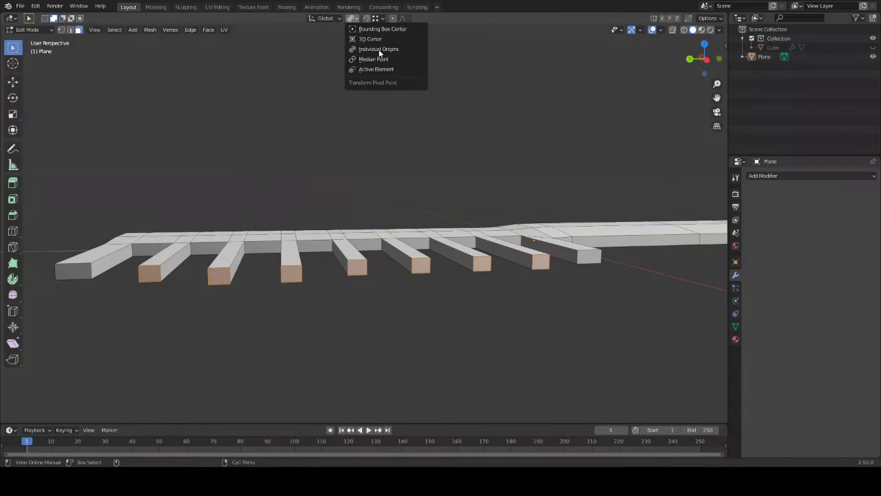
pyautogui.click(384, 51)
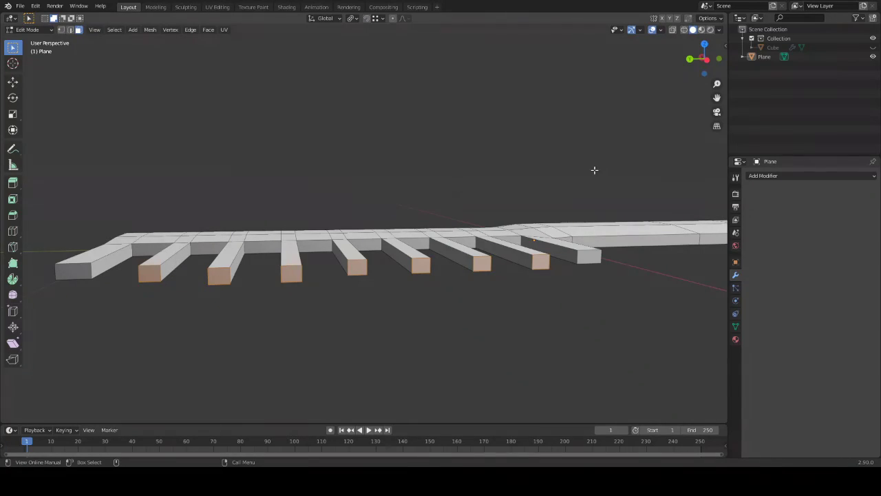
pyautogui.press('s')
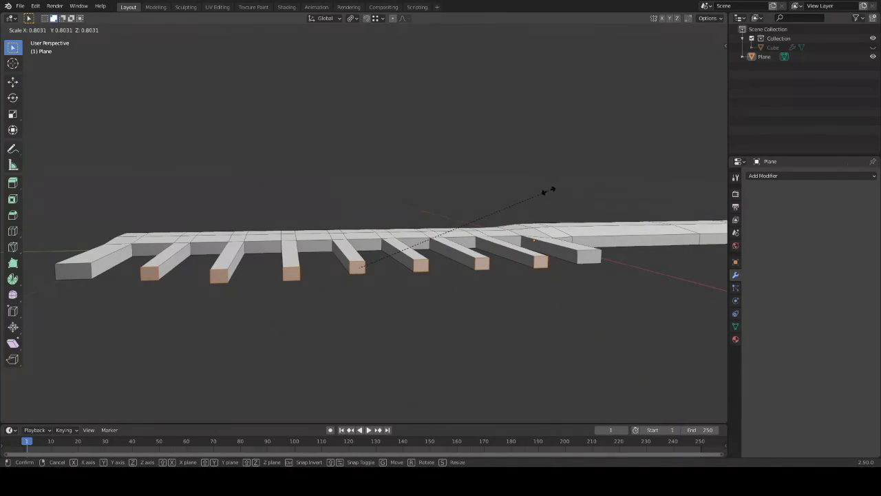
pyautogui.click(548, 192)
pyautogui.moveTo(541, 193)
pyautogui.mouseDown(button='middle')
pyautogui.moveTo(501, 183)
pyautogui.moveTo(488, 230)
pyautogui.moveTo(468, 199)
pyautogui.moveTo(479, 181)
pyautogui.moveTo(454, 167)
pyautogui.moveTo(466, 203)
pyautogui.moveTo(84, 81)
pyautogui.mouseUp(button='middle')
pyautogui.press('s')
pyautogui.click(448, 183)
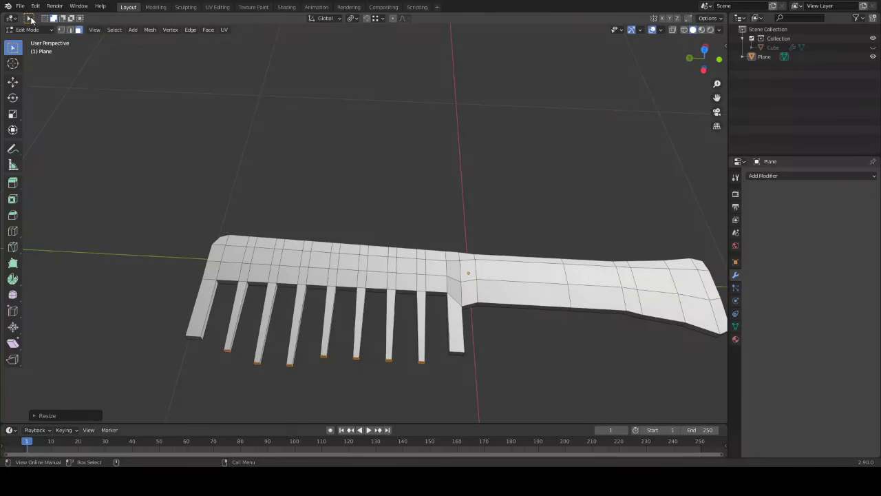
pyautogui.click(70, 30)
pyautogui.keyDown('alt'); pyautogui.click(494, 301); pyautogui.keyUp('alt')
pyautogui.moveTo(494, 302)
pyautogui.mouseDown(button='middle')
pyautogui.moveTo(507, 328)
pyautogui.moveTo(493, 294)
pyautogui.moveTo(475, 301)
pyautogui.mouseUp(button='middle')
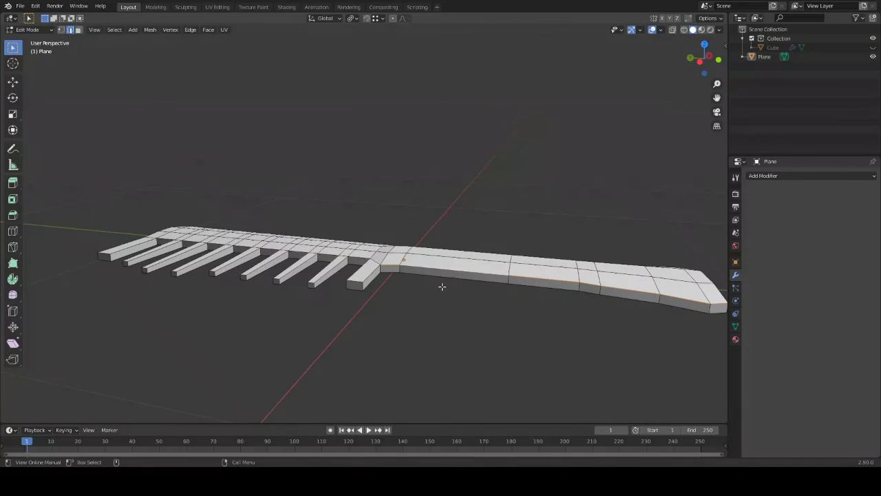
pyautogui.scroll(2, 424, 274)
pyautogui.moveTo(379, 294); pyautogui.dragTo(459, 309, button='middle')
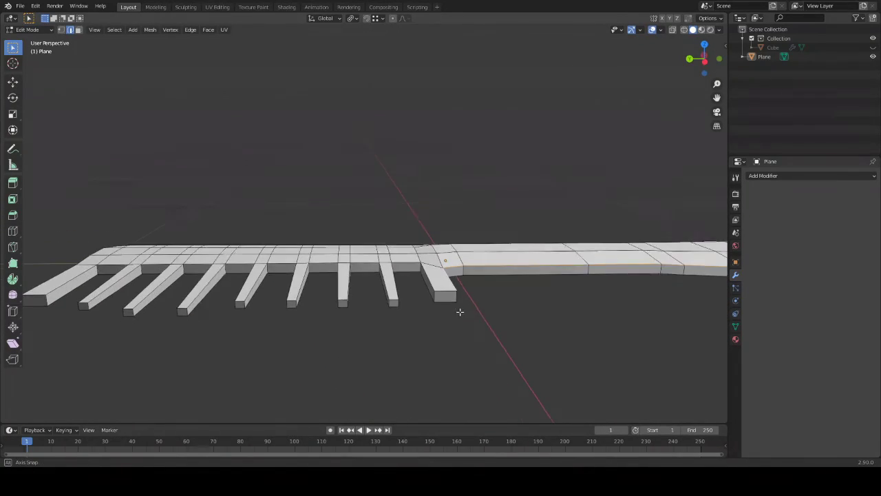
pyautogui.scroll(2, 458, 309)
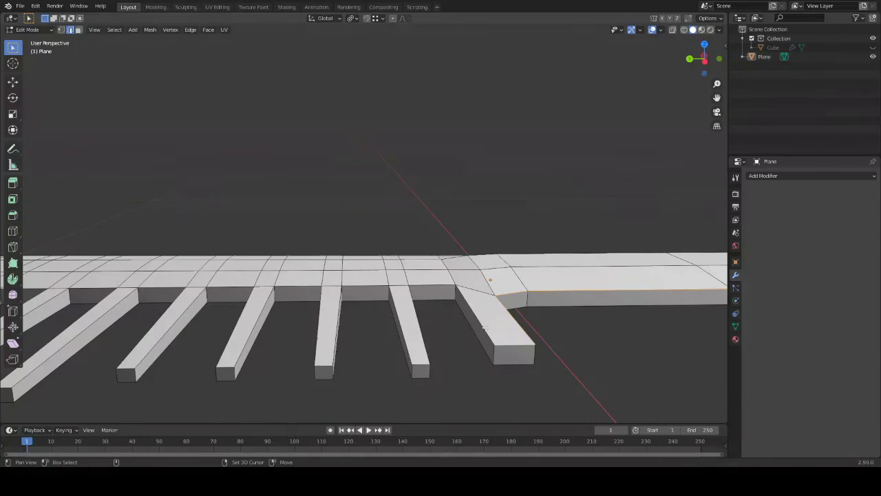
pyautogui.moveTo(416, 299)
pyautogui.mouseDown(button='middle')
pyautogui.moveTo(458, 368)
pyautogui.moveTo(433, 354)
pyautogui.moveTo(357, 385)
pyautogui.moveTo(385, 323)
pyautogui.moveTo(419, 304)
pyautogui.moveTo(585, 298)
pyautogui.moveTo(566, 234)
pyautogui.moveTo(610, 228)
pyautogui.moveTo(629, 243)
pyautogui.moveTo(626, 221)
pyautogui.mouseUp(button='middle')
pyautogui.scroll(-4, 433, 354)
# Switch to Object Mode and zoom to frame the finished tapered-tooth comb
pyautogui.press('Tab')
pyautogui.scroll(-4, 409, 307)
pyautogui.scroll(2, 585, 299)
pyautogui.scroll(2, 585, 299)
pyautogui.scroll(-2, 566, 230)
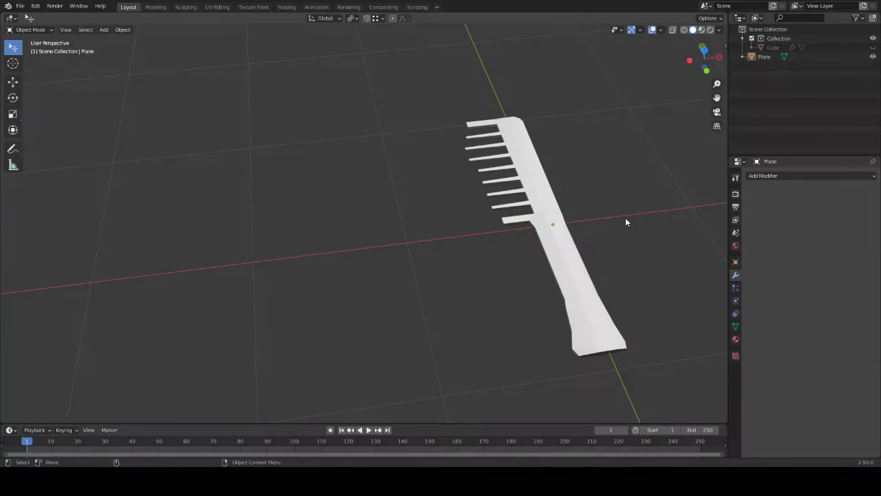